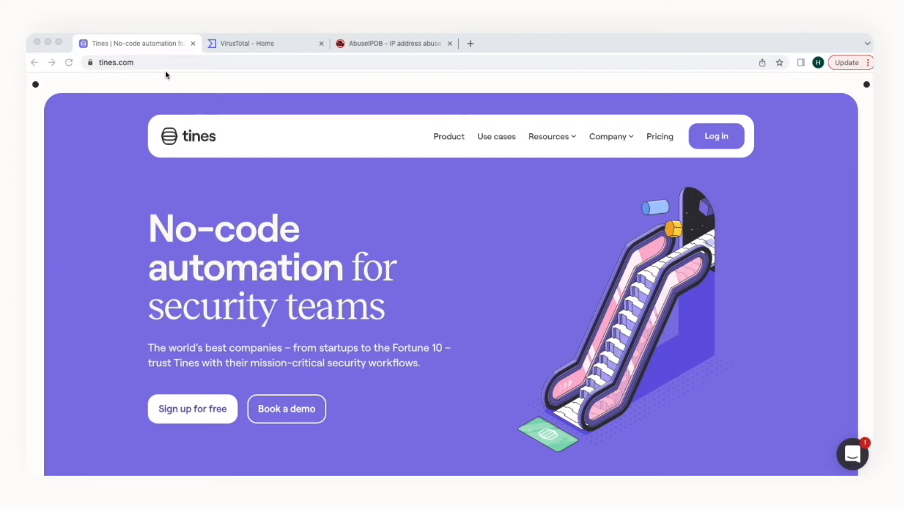
Step: Look over the Tines product page, then the VirusTotal and AbuseIPDB sites
click(436, 137)
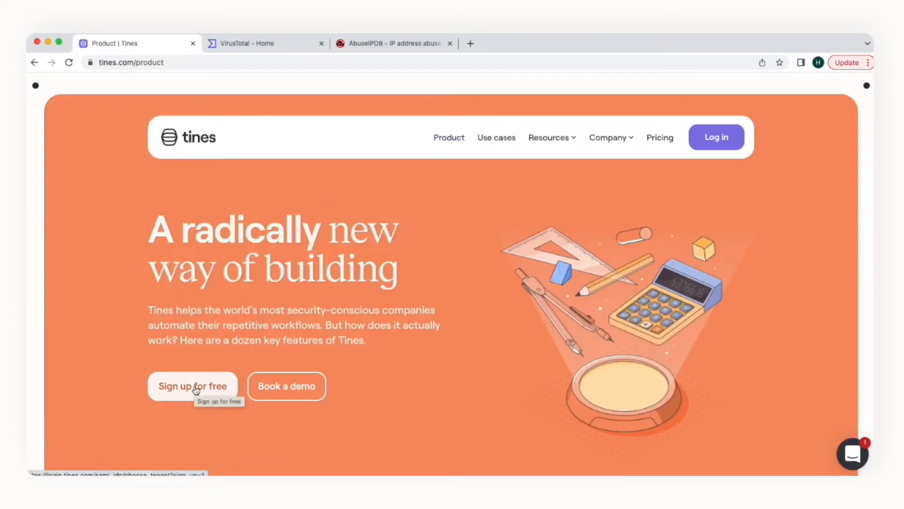
click(244, 49)
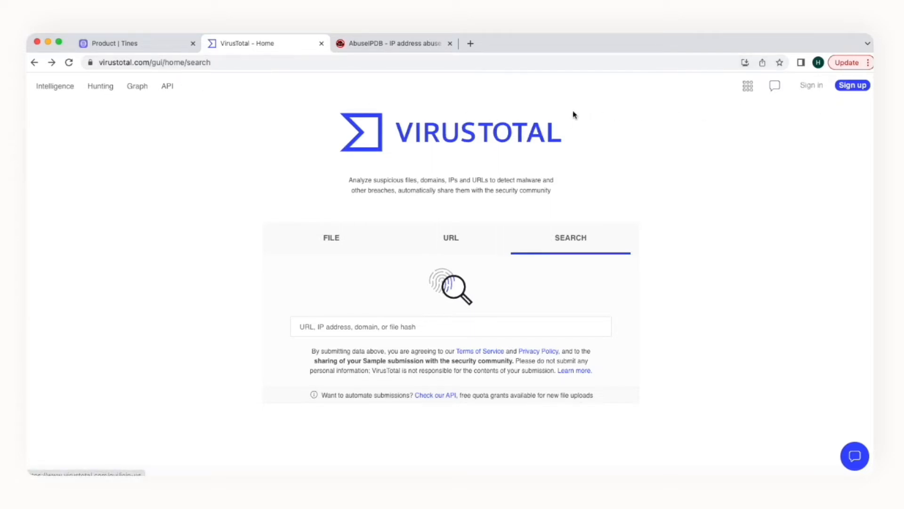
click(387, 46)
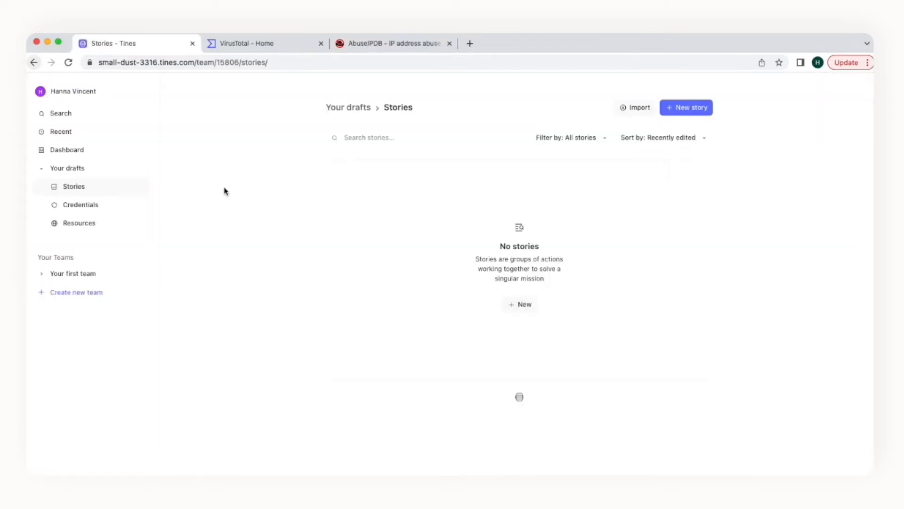
Step: Start a new Text credential named 'virustotal'
click(119, 208)
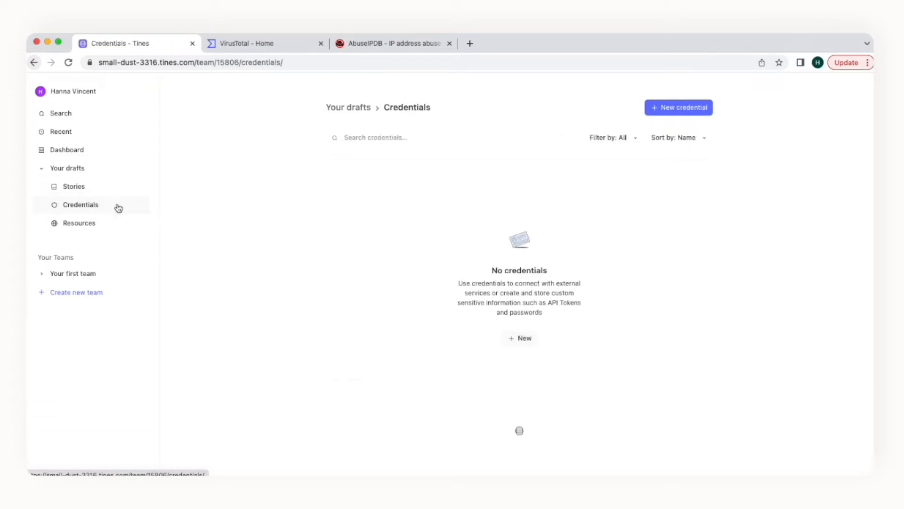
click(679, 106)
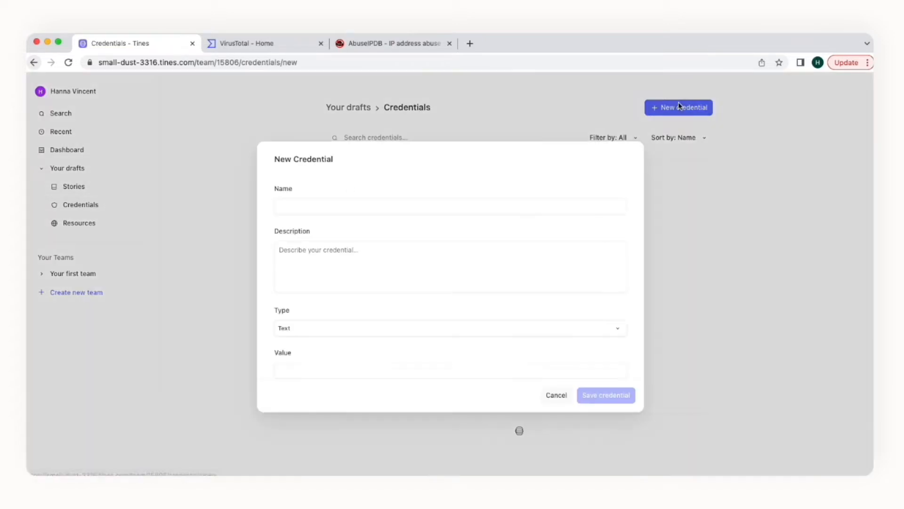
click(512, 204)
text(virustotal)
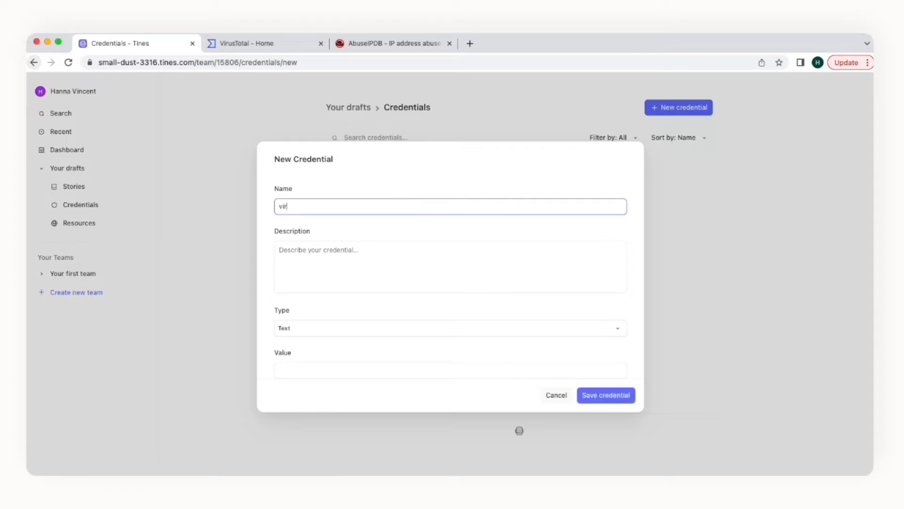
click(441, 326)
click(440, 326)
scroll(443, 329, down, 1)
scroll(442, 329, down, 1)
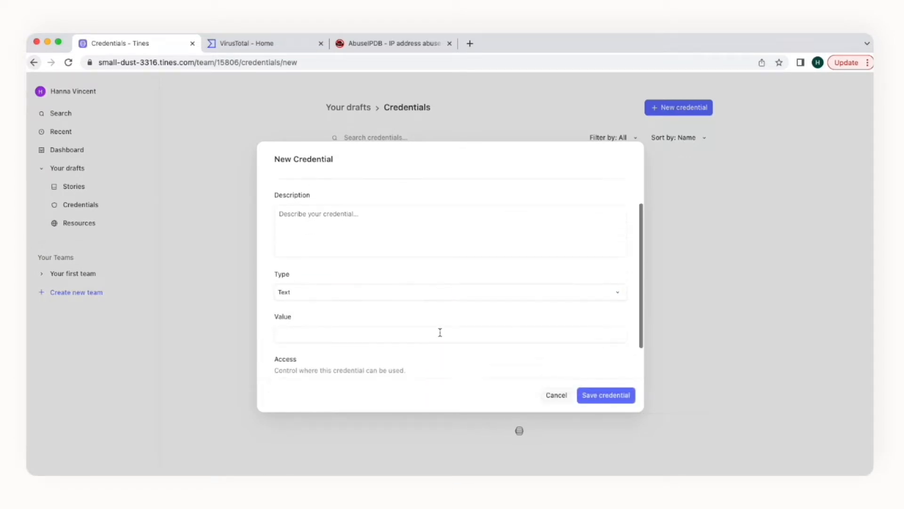
click(440, 332)
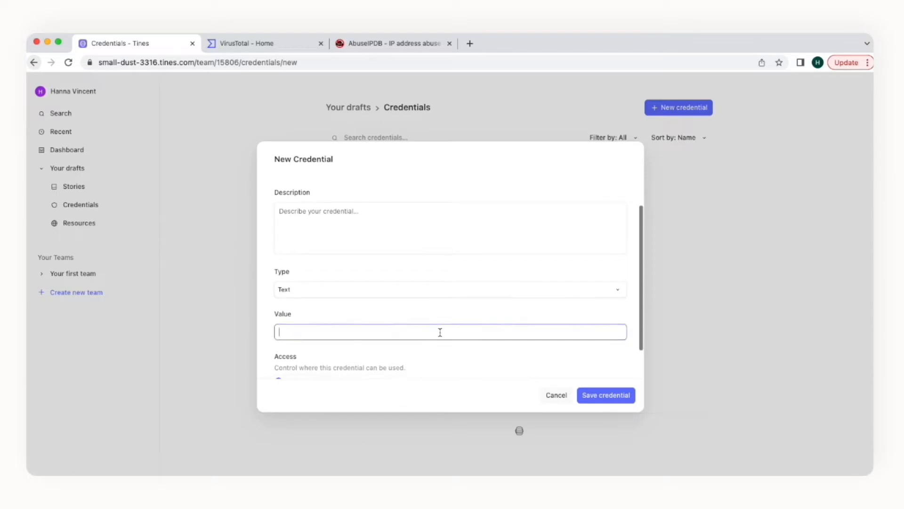
Step: Copy the personal API key from VirusTotal into the credential's value and save it
click(262, 43)
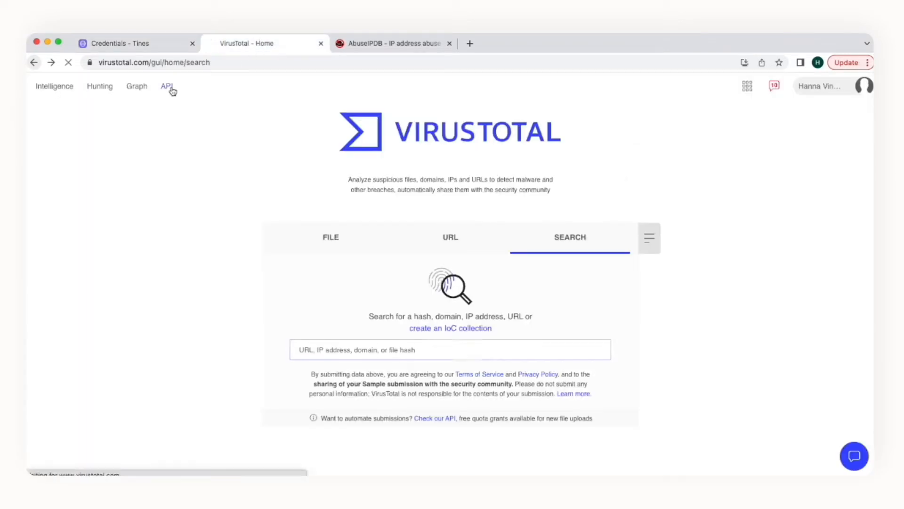
click(170, 88)
click(278, 207)
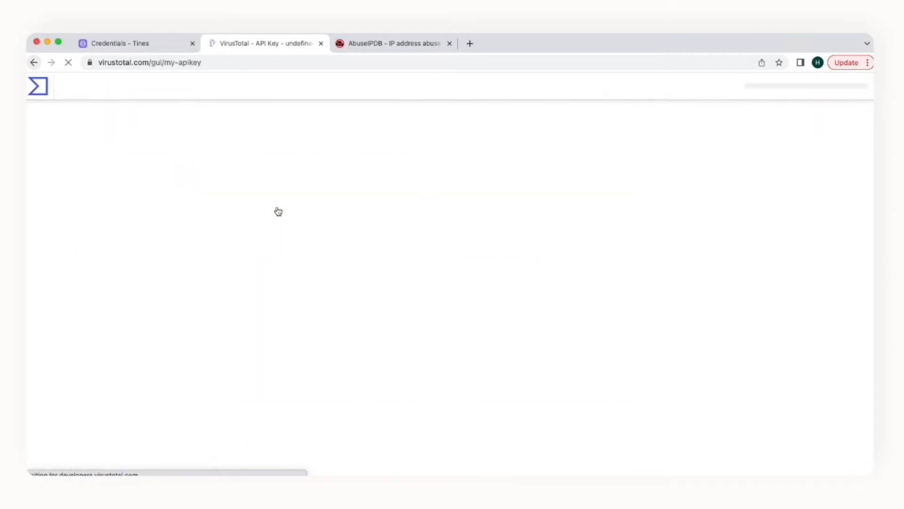
double_click(250, 174)
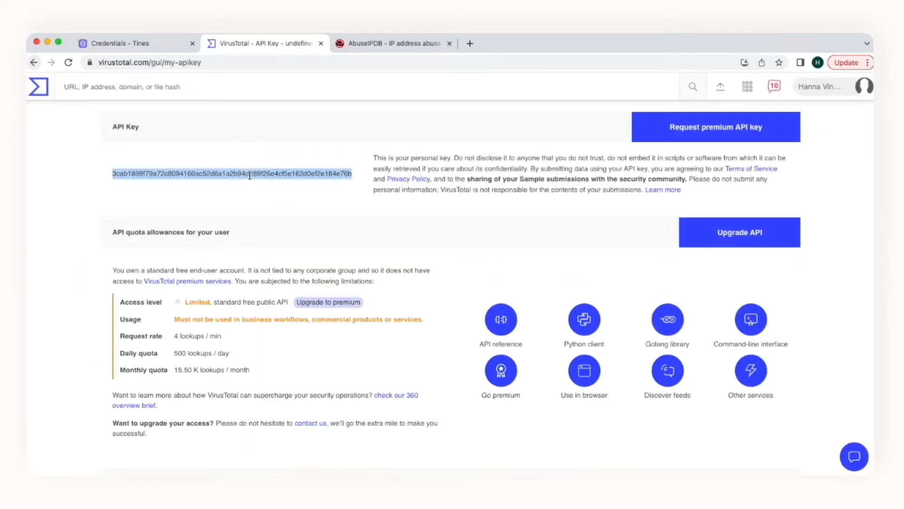
key(ctrl+c)
click(184, 43)
key(ctrl+v)
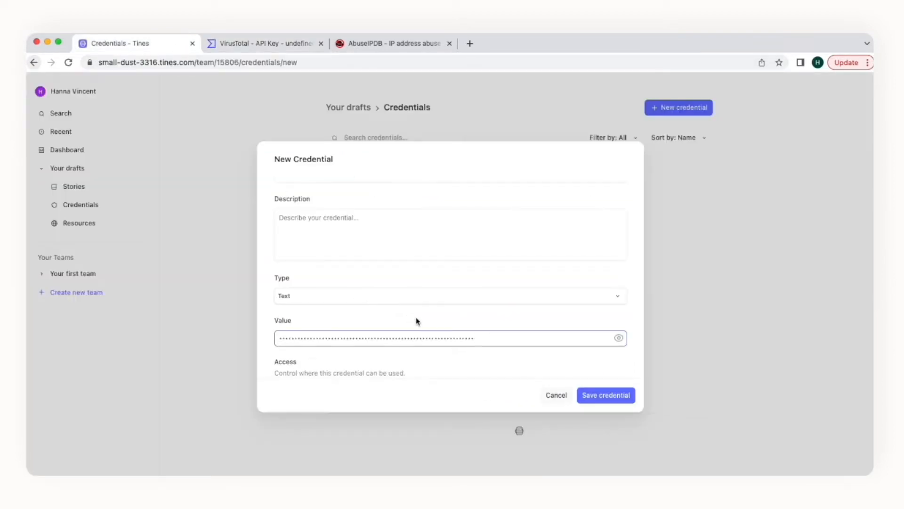
click(620, 400)
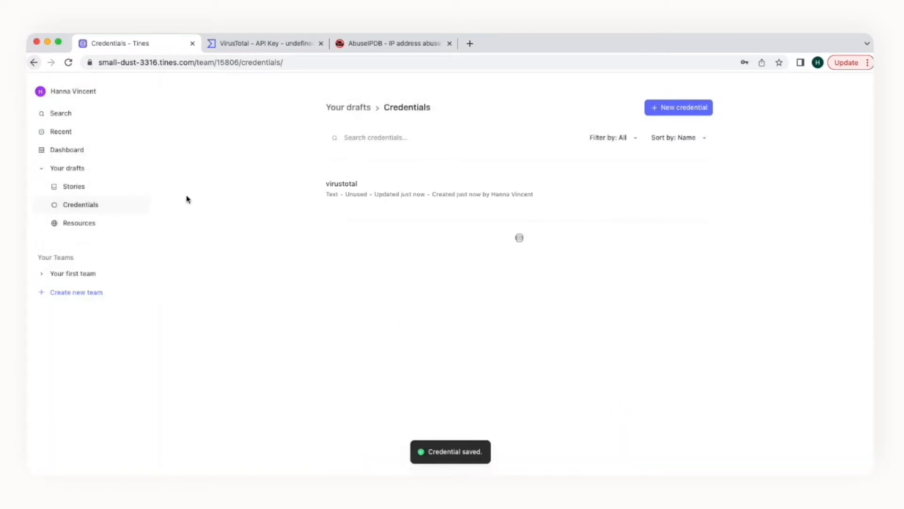
click(130, 185)
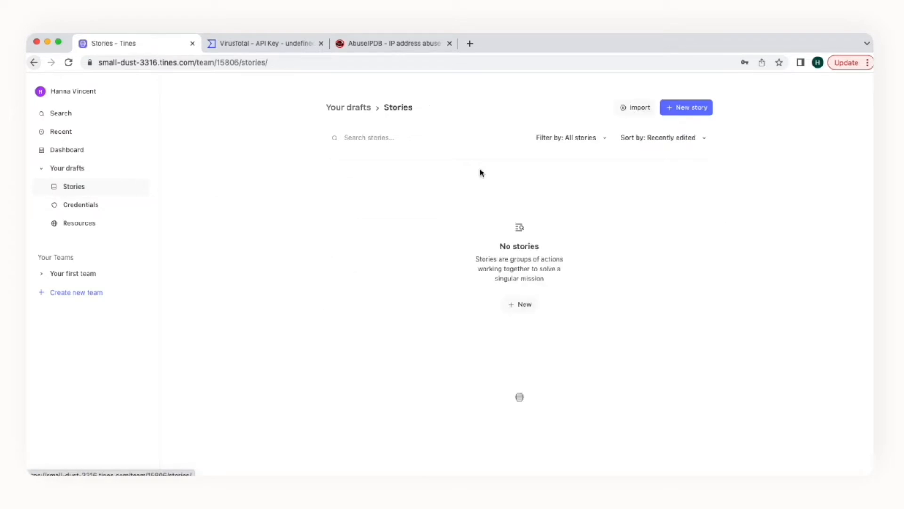
Step: Create a new story named 'Basic Story'
click(692, 111)
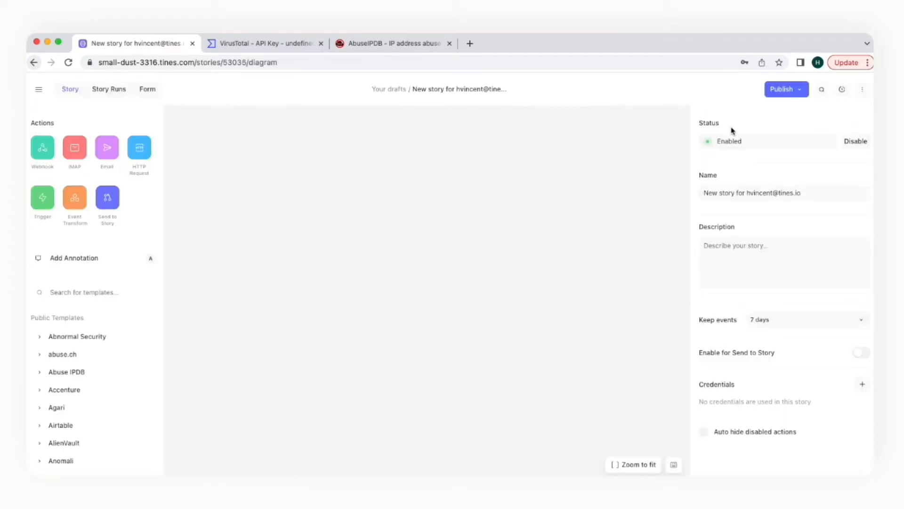
triple_click(764, 194)
text(Basic Story)
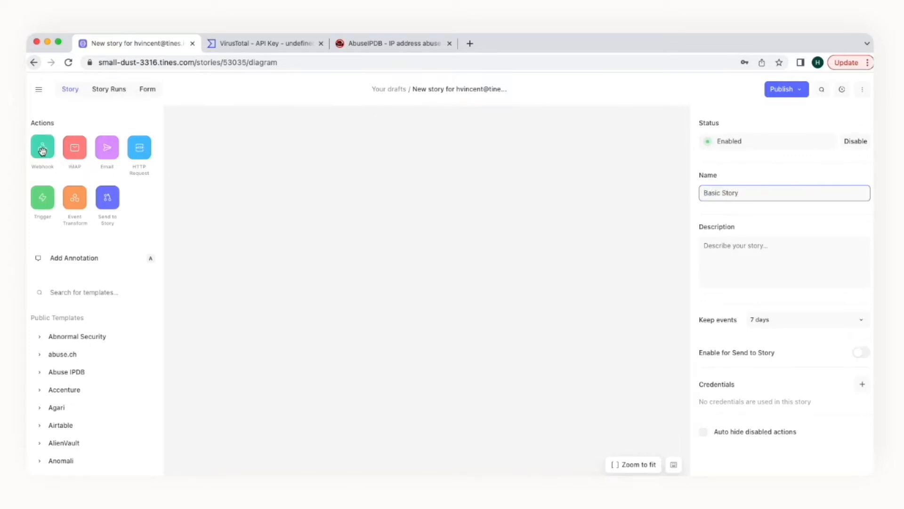
Step: Add a Webhook action named 'Basic Story Webhook' and open the story's Form page
drag(42, 148, 348, 163)
click(732, 162)
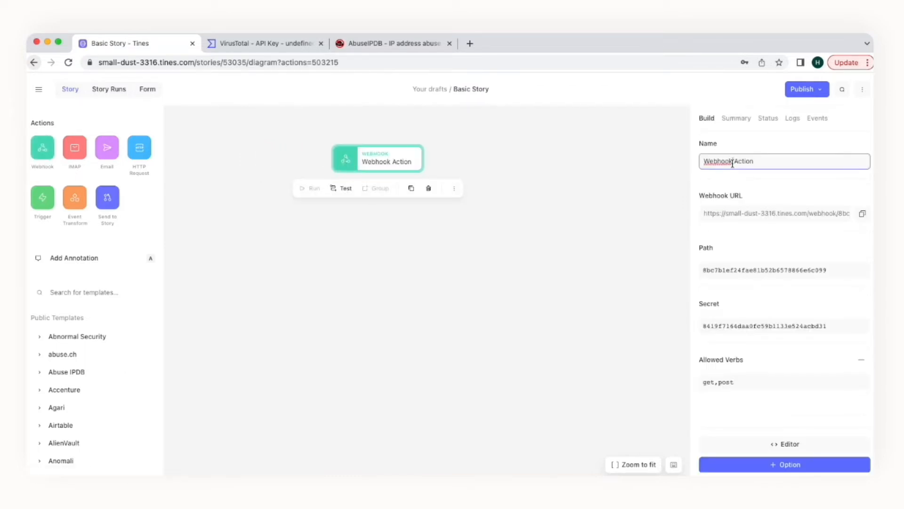
triple_click(733, 162)
text(Basic Story Webhook)
click(150, 90)
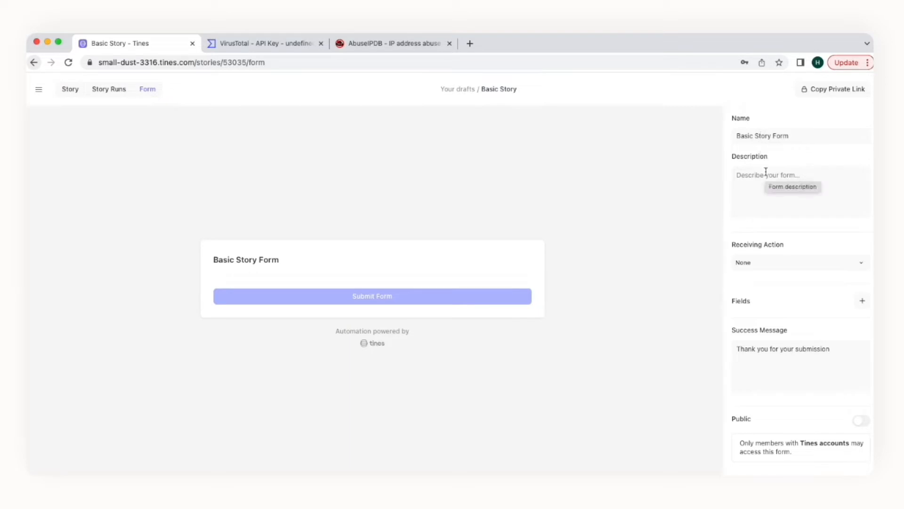
Step: Send the form to Basic Story Webhook and add a Long Text field named 'IP Addresses'
click(764, 265)
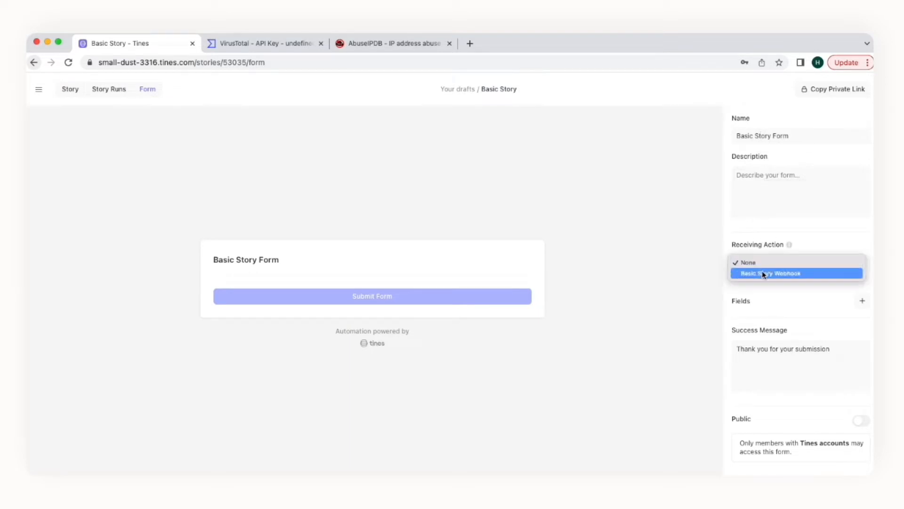
click(762, 271)
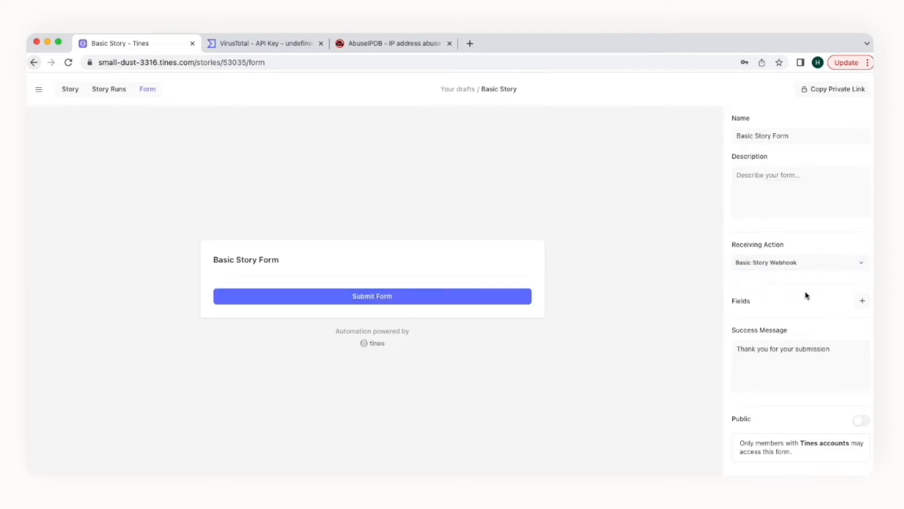
click(860, 300)
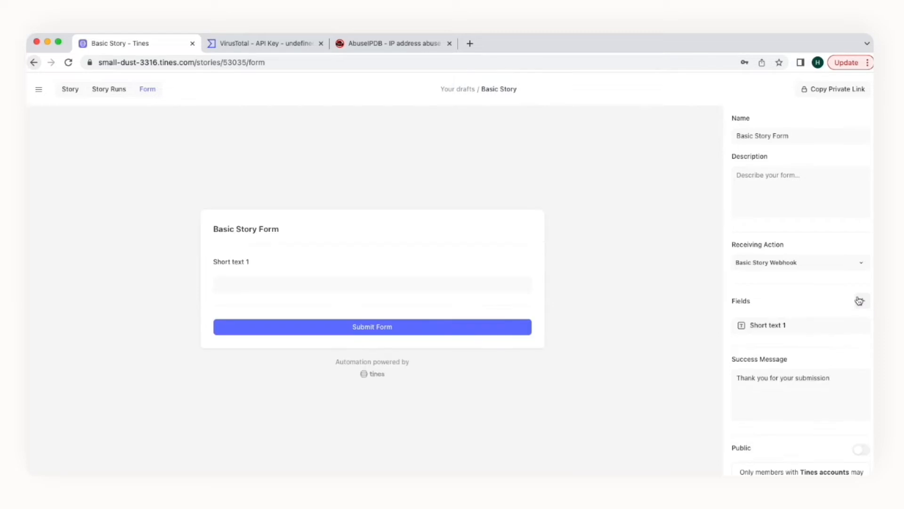
click(801, 325)
click(655, 337)
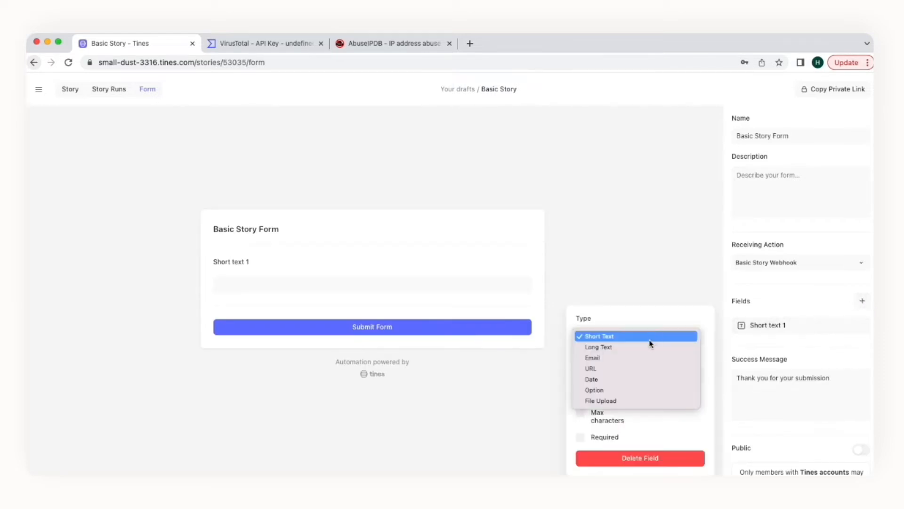
click(649, 346)
click(636, 375)
triple_click(636, 375)
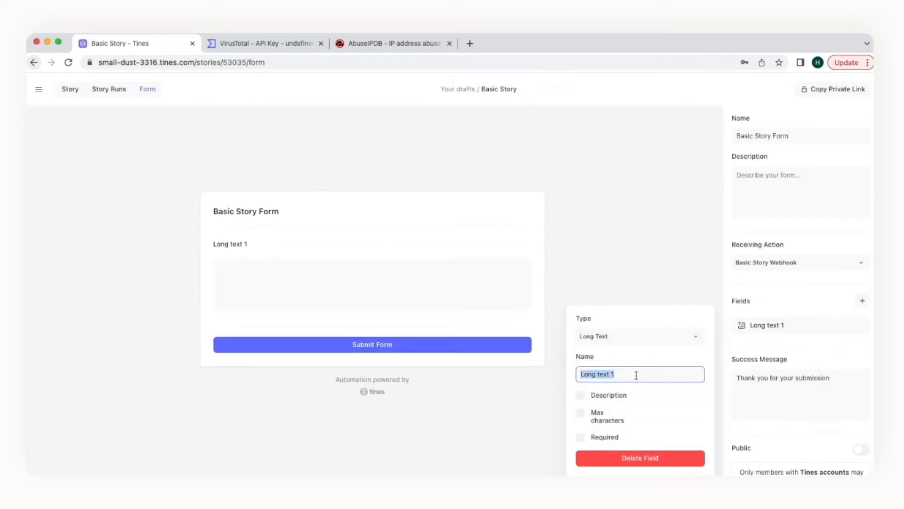
text(IP Addresses)
click(613, 257)
Step: Paste a row of reported IPs from AbuseIPDB into IP Addresses and submit the form
click(406, 46)
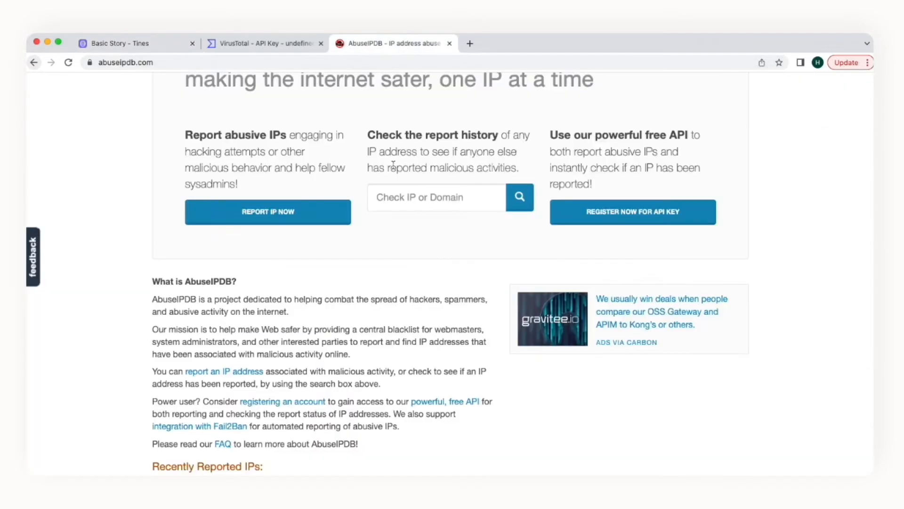
scroll(386, 316, down, 4)
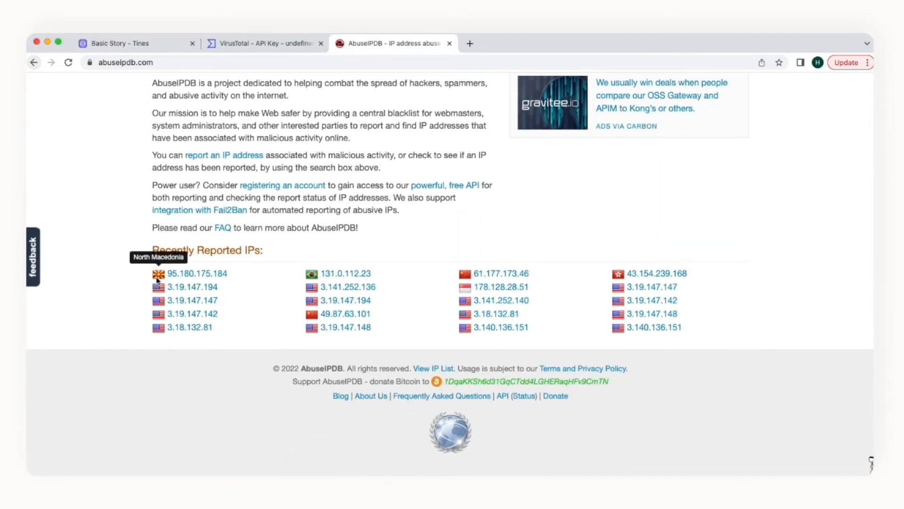
drag(151, 274, 224, 294)
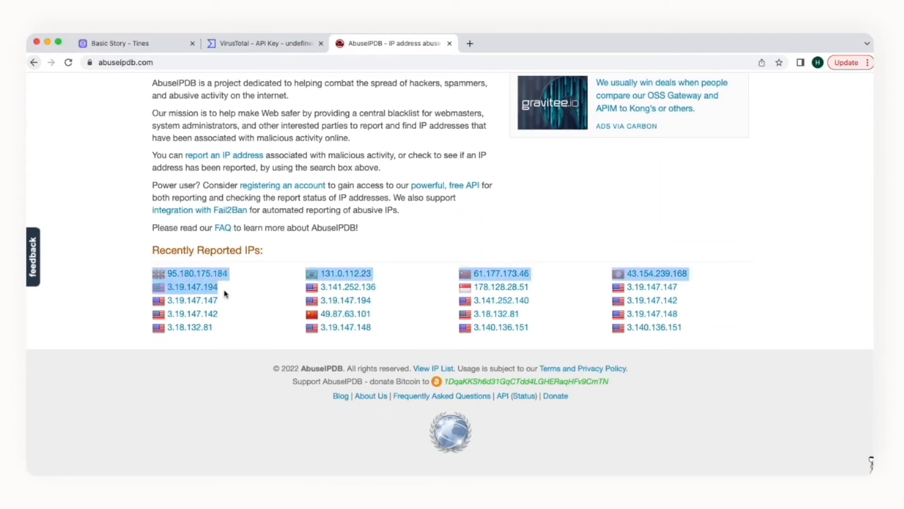
click(179, 44)
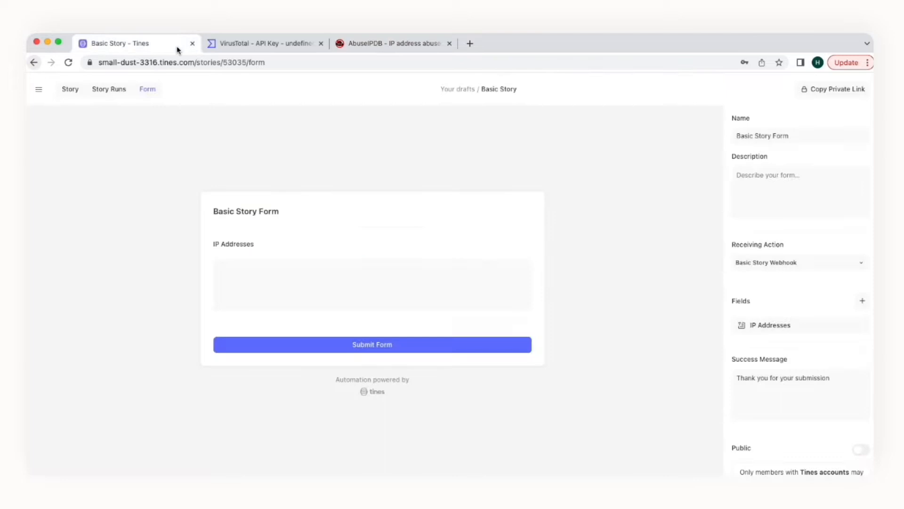
click(281, 270)
key(cmd+v)
click(289, 345)
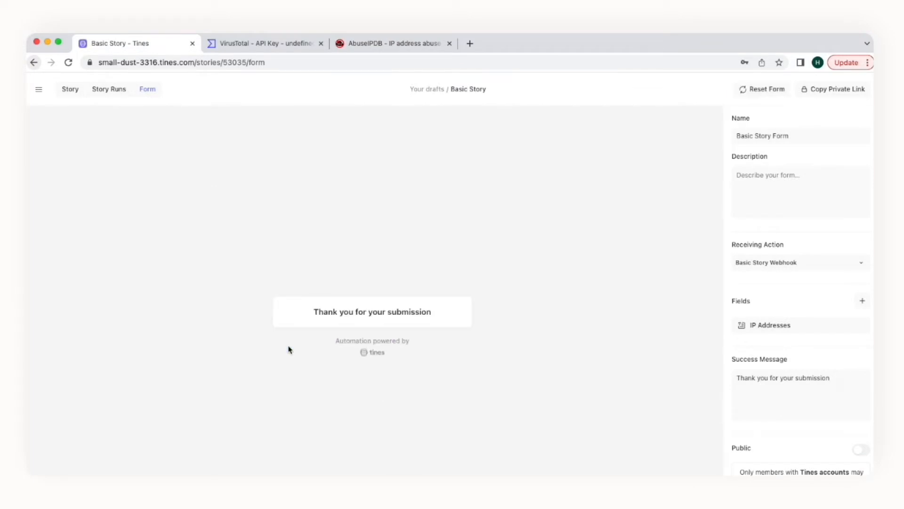
click(78, 96)
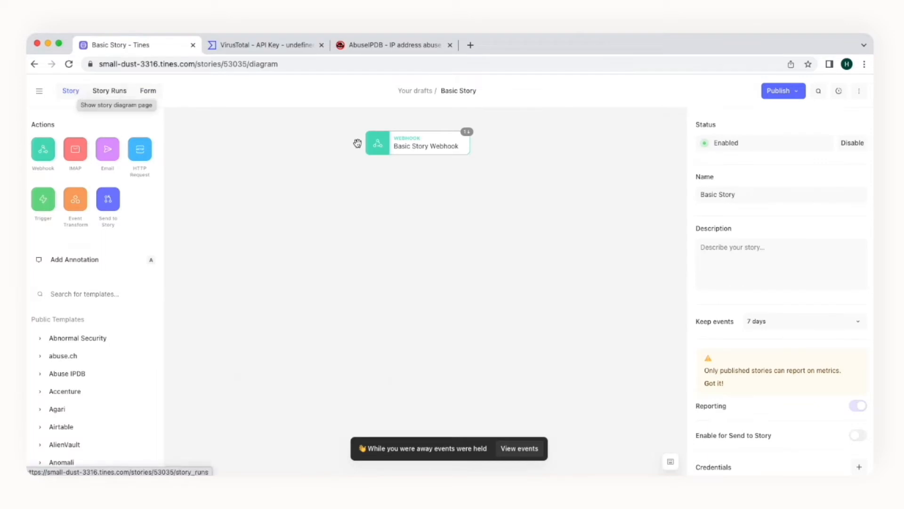
Step: Emit the held form submission from the Basic Story Webhook's Events list
click(470, 142)
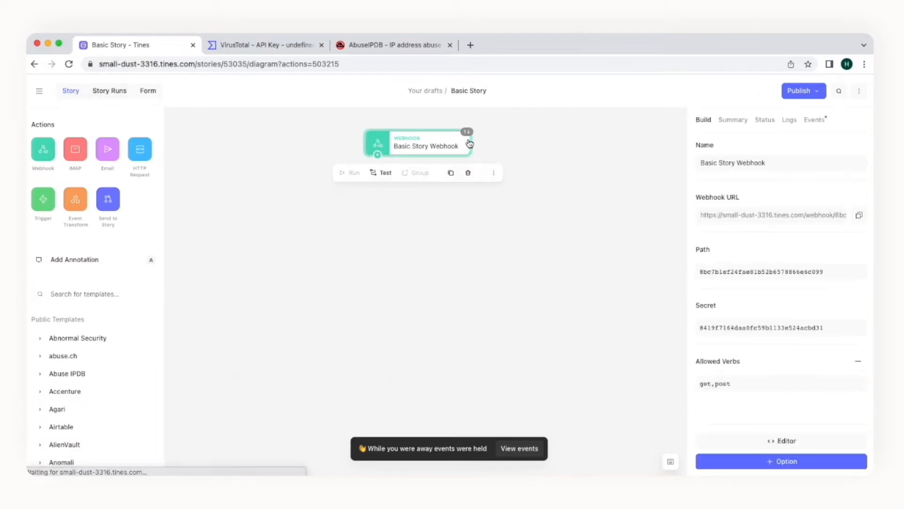
click(815, 121)
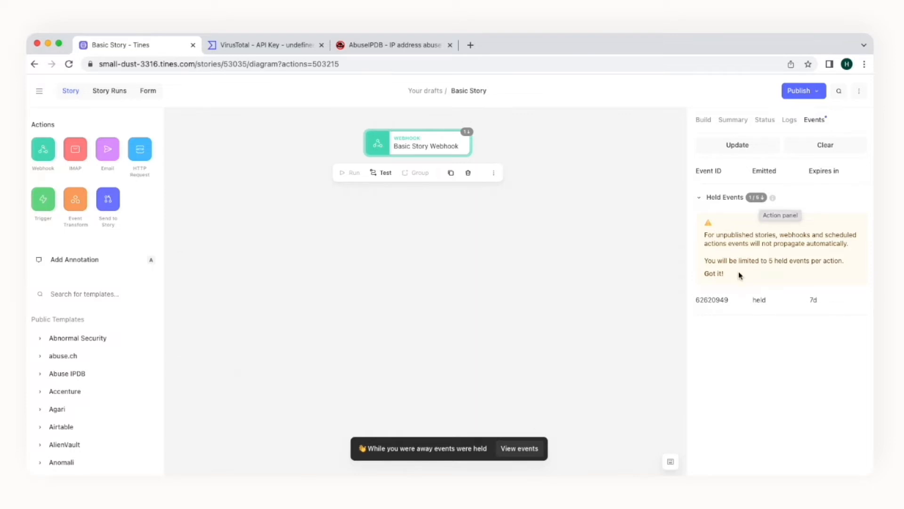
mouse_move(729, 301)
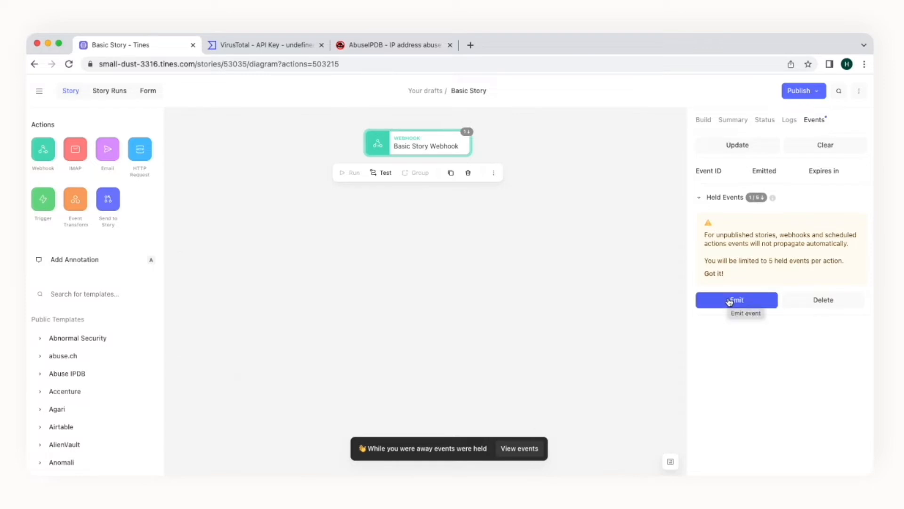
click(730, 301)
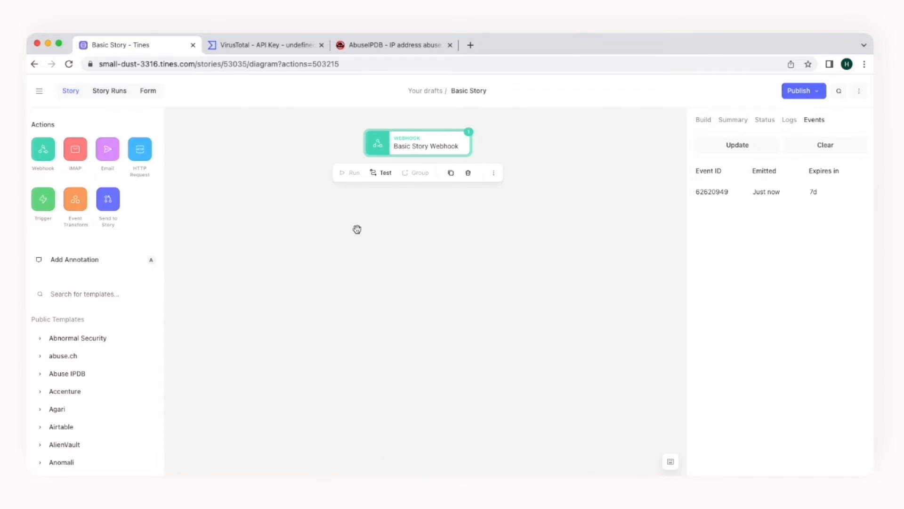
click(112, 289)
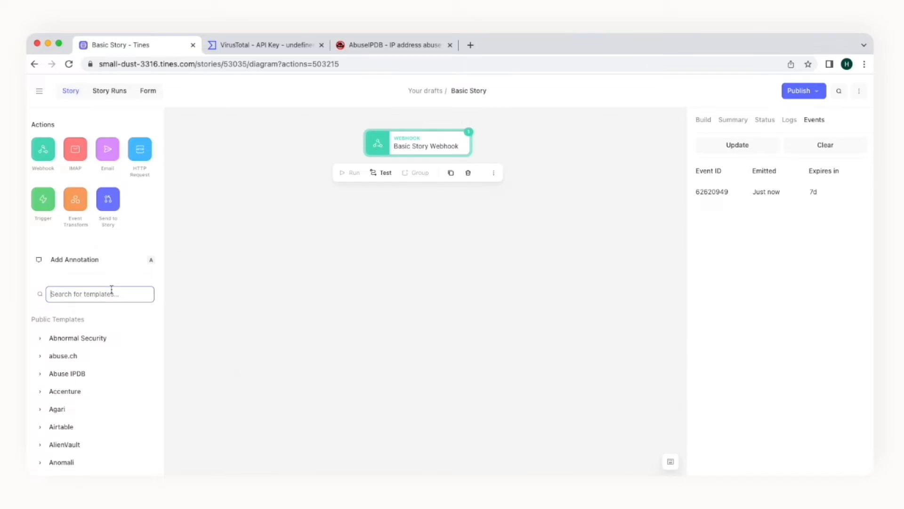
Step: Find the 'extract ip addresses' template, place it below the webhook, and connect them
text(extract )
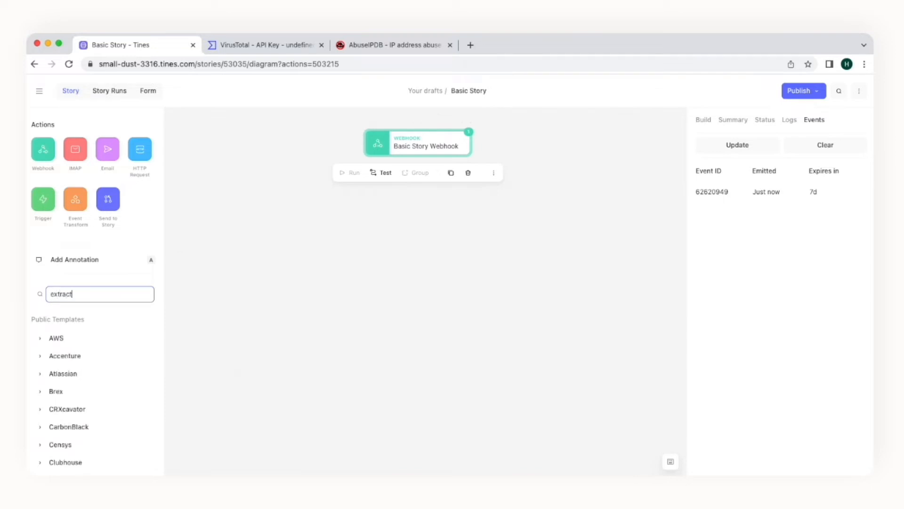
text(ip addresses)
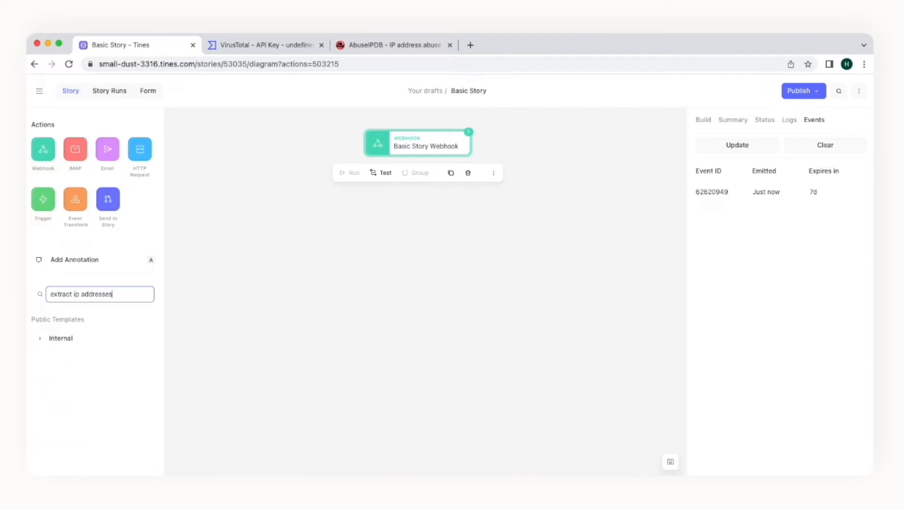
click(91, 339)
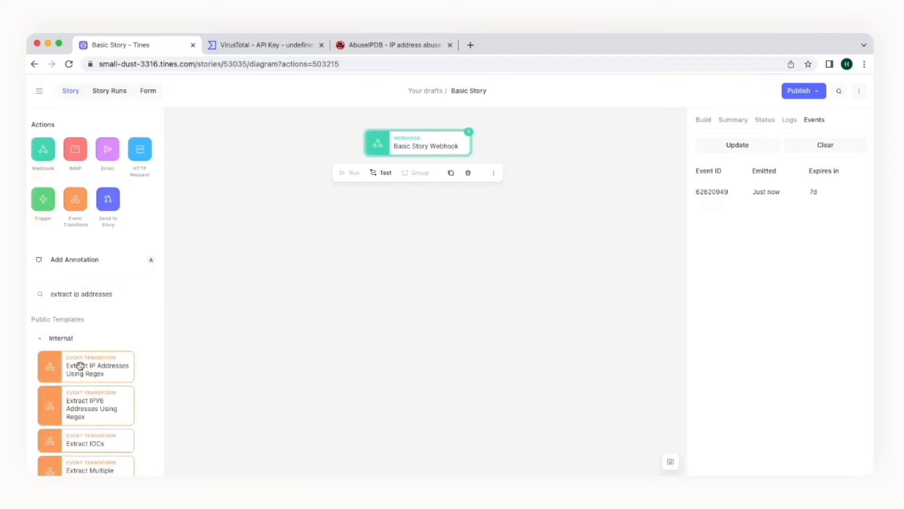
drag(76, 366, 405, 188)
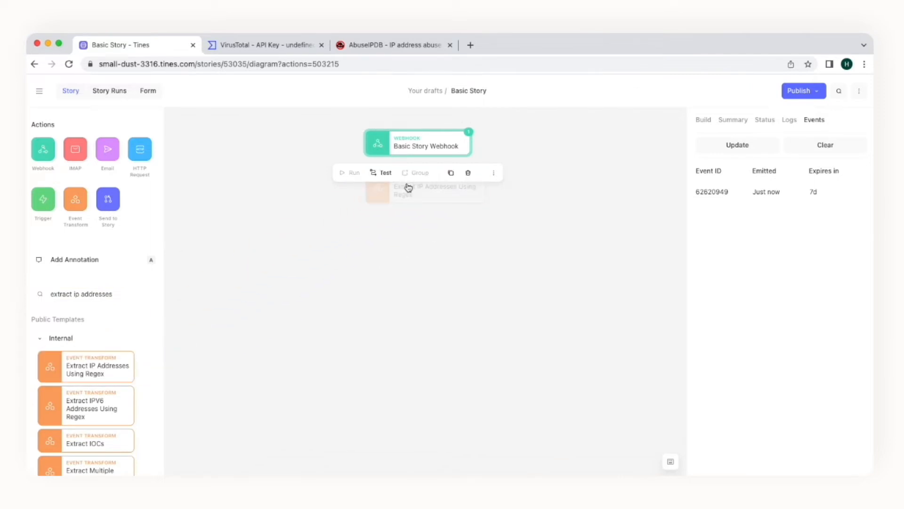
drag(381, 157, 381, 182)
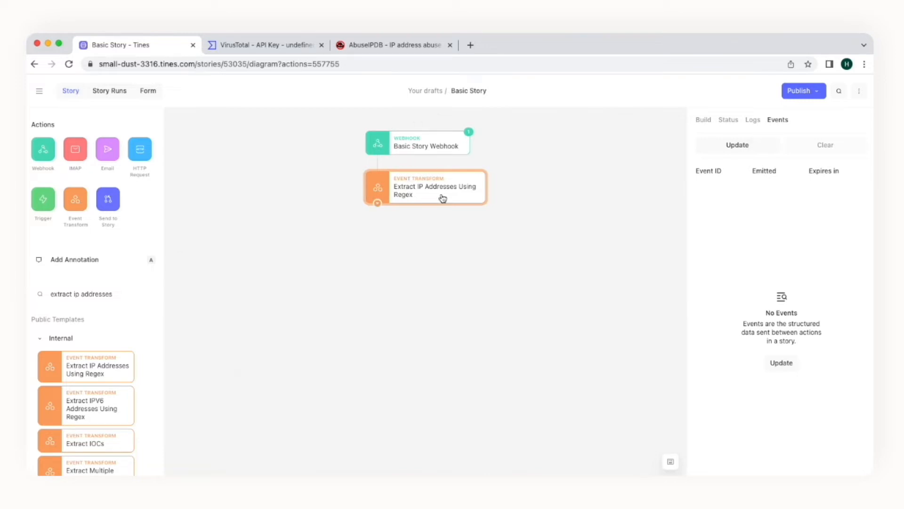
click(701, 120)
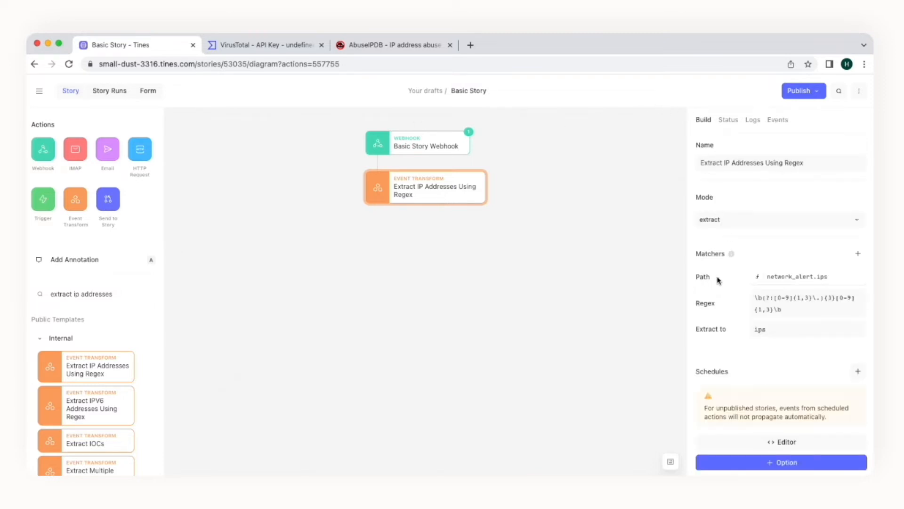
Step: Inspect webhook event 62620949's payload down to body.ip_addresses, then close it
click(448, 148)
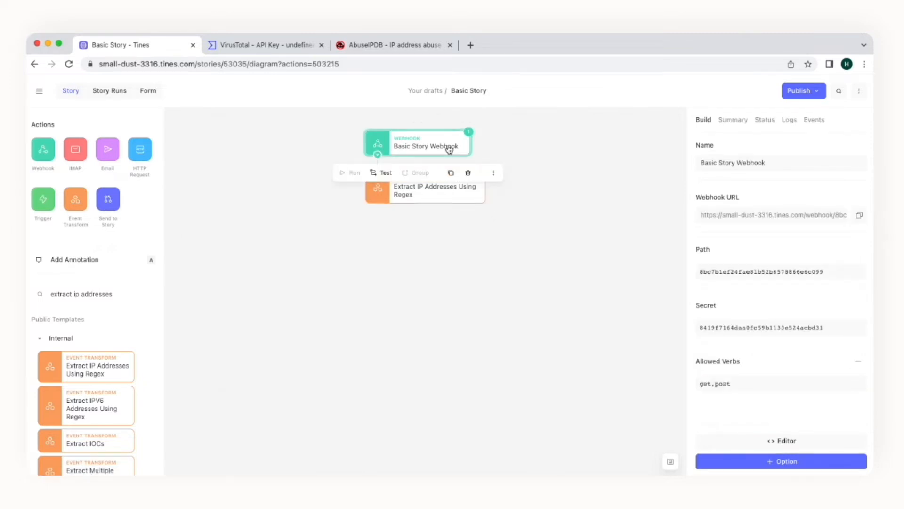
click(814, 121)
click(721, 193)
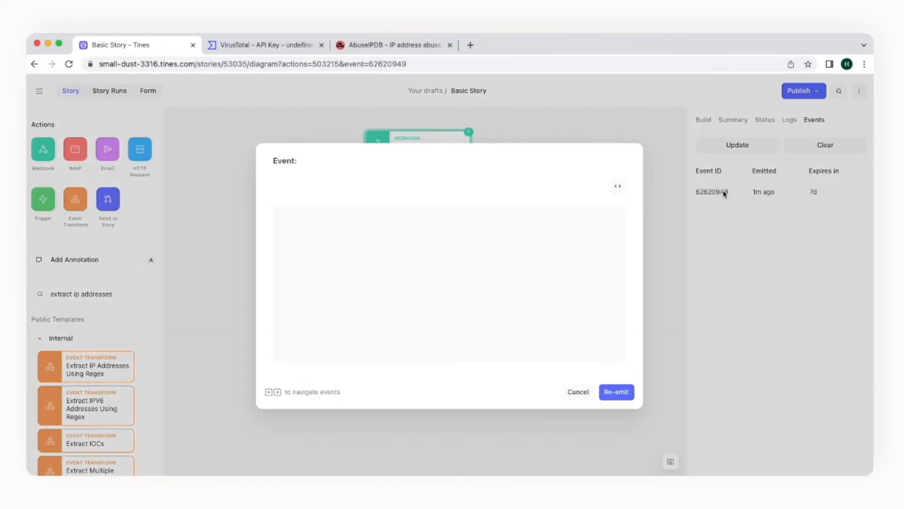
click(399, 256)
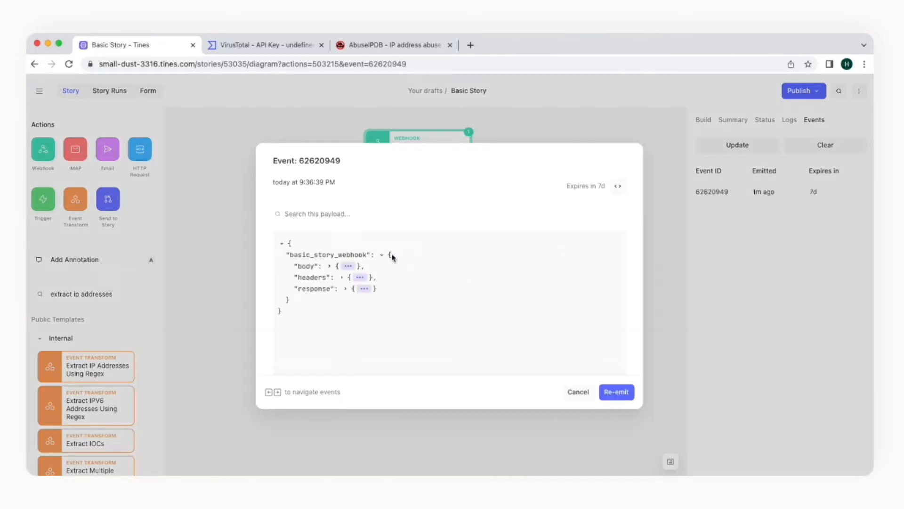
click(349, 267)
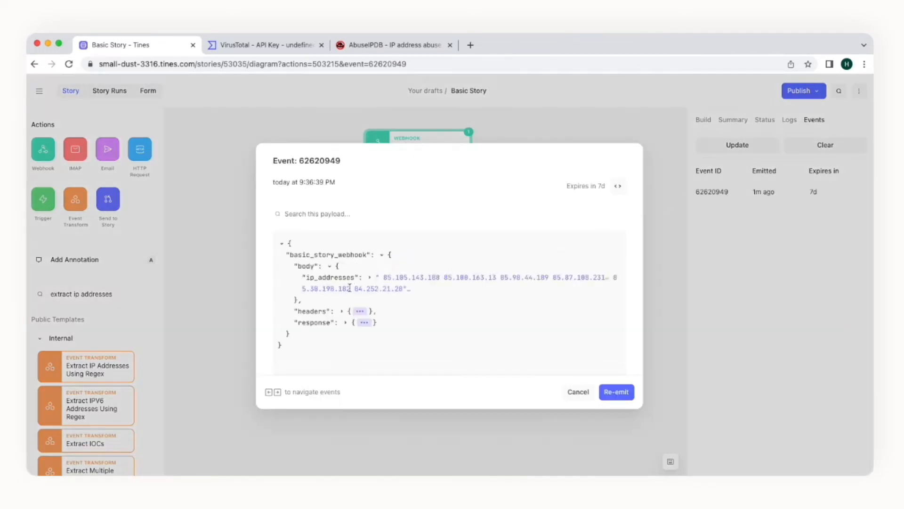
click(567, 394)
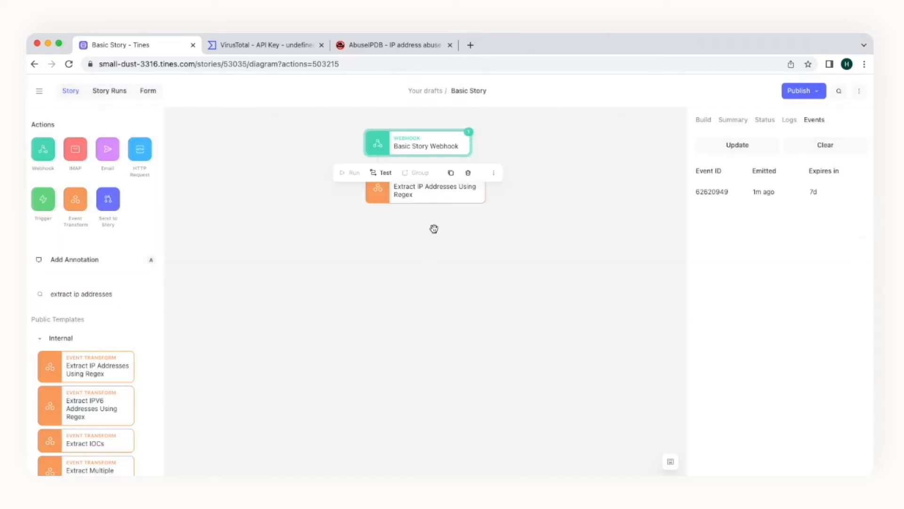
Step: Change the extract matcher path from network_alert.ips to basic_story_webhook.body.ip_addresses
click(444, 195)
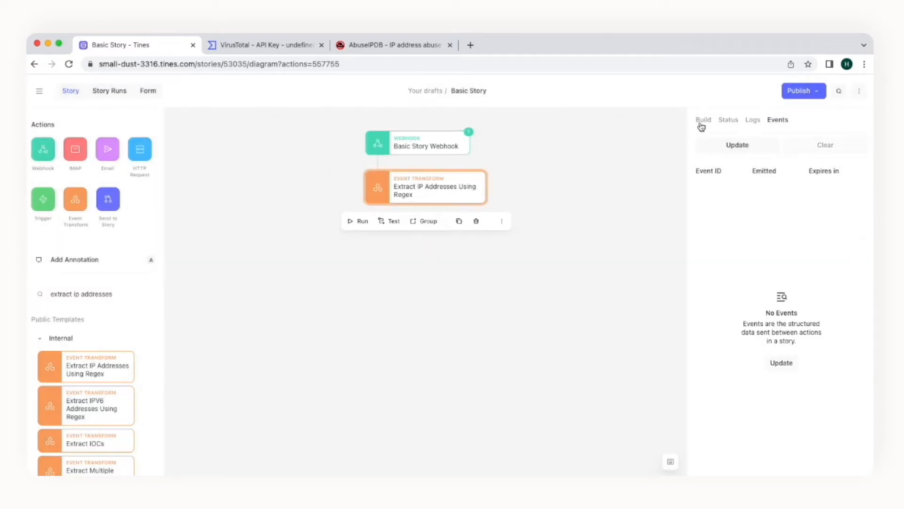
click(703, 122)
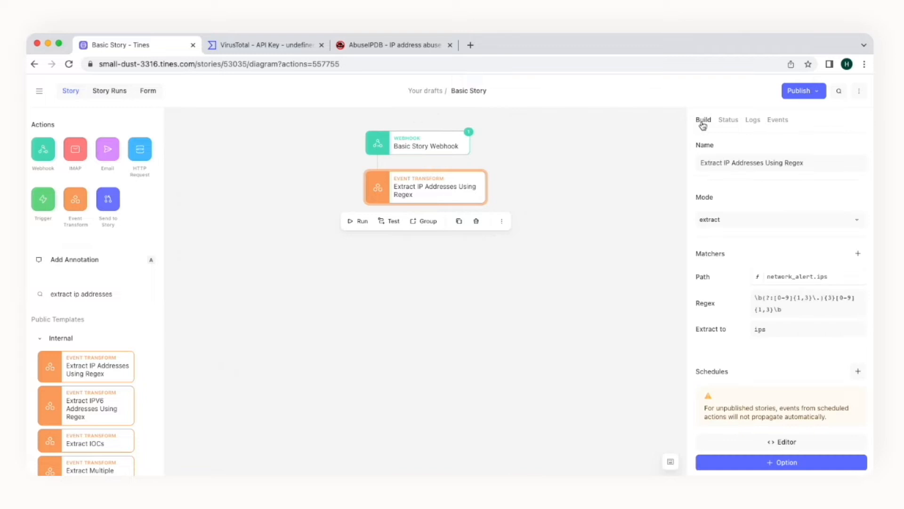
click(801, 279)
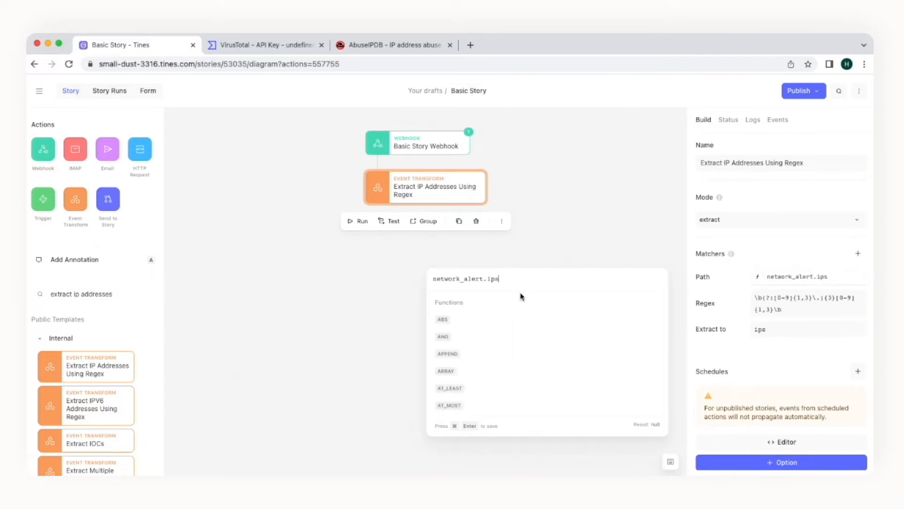
drag(497, 278, 428, 281)
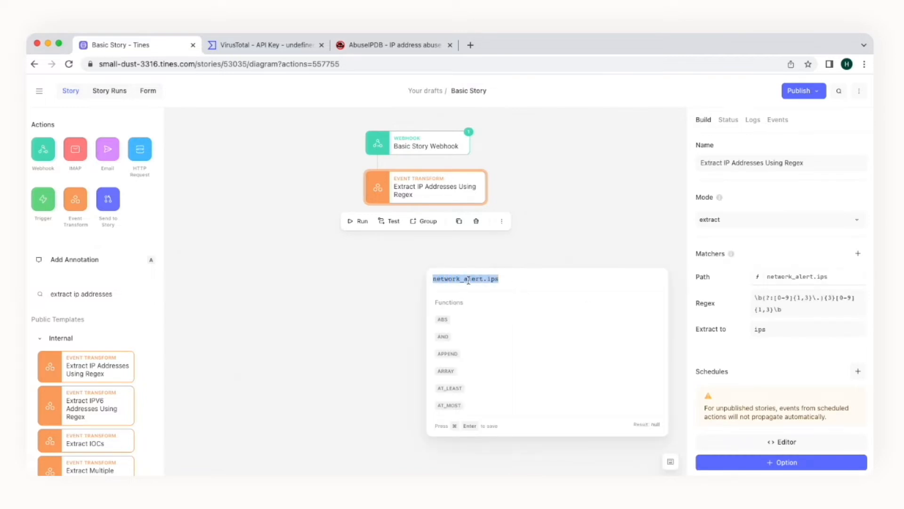
key(BackSpace)
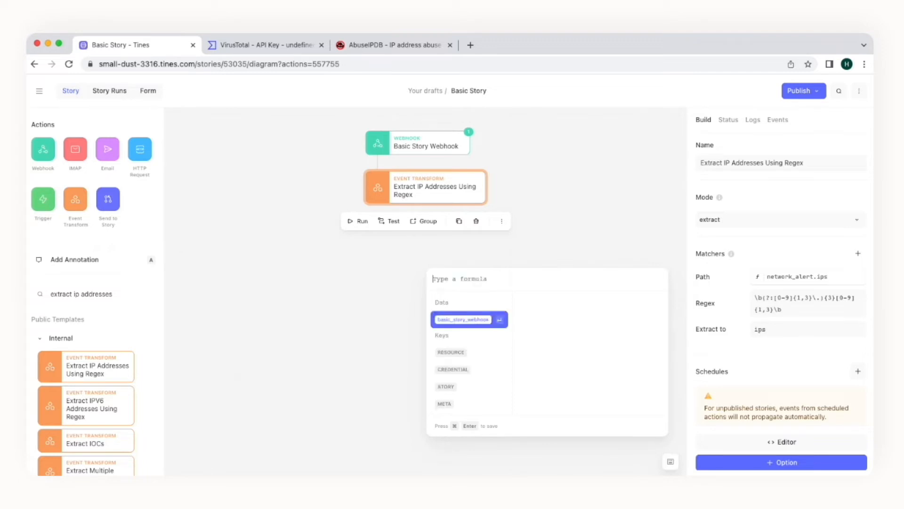
click(480, 319)
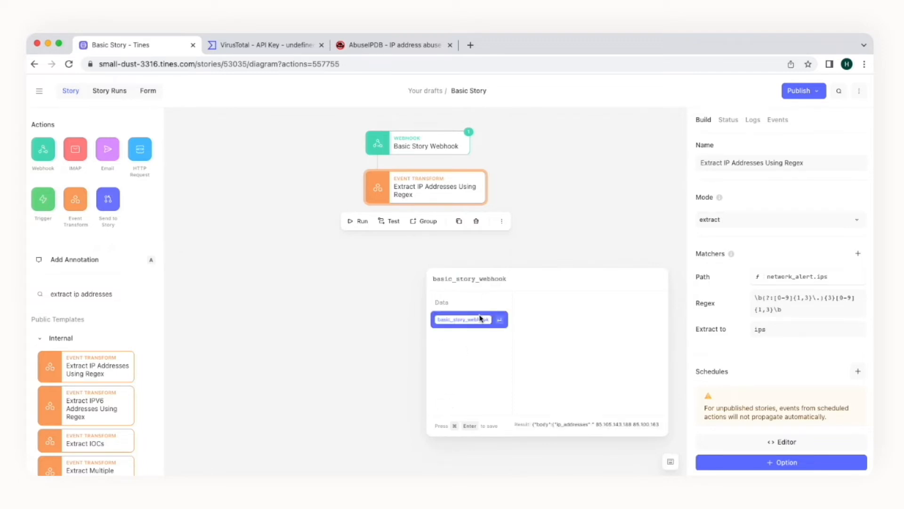
click(480, 318)
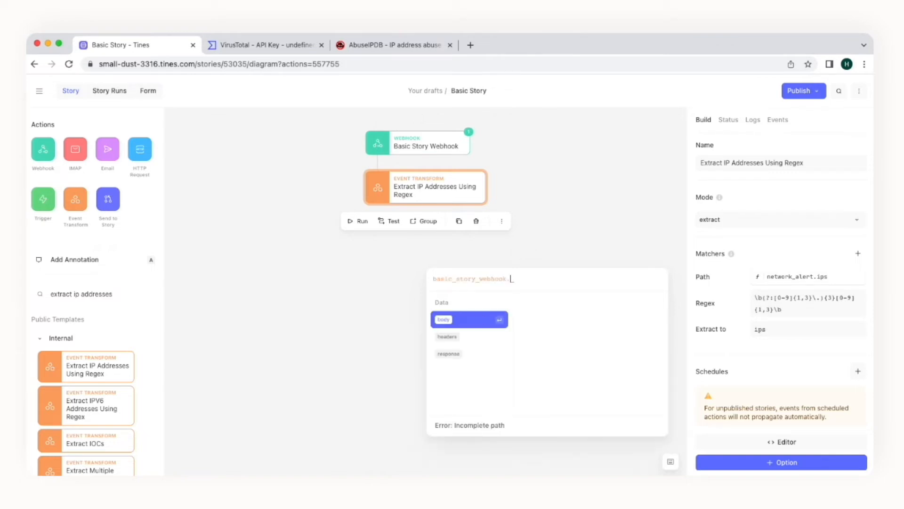
click(477, 319)
click(478, 319)
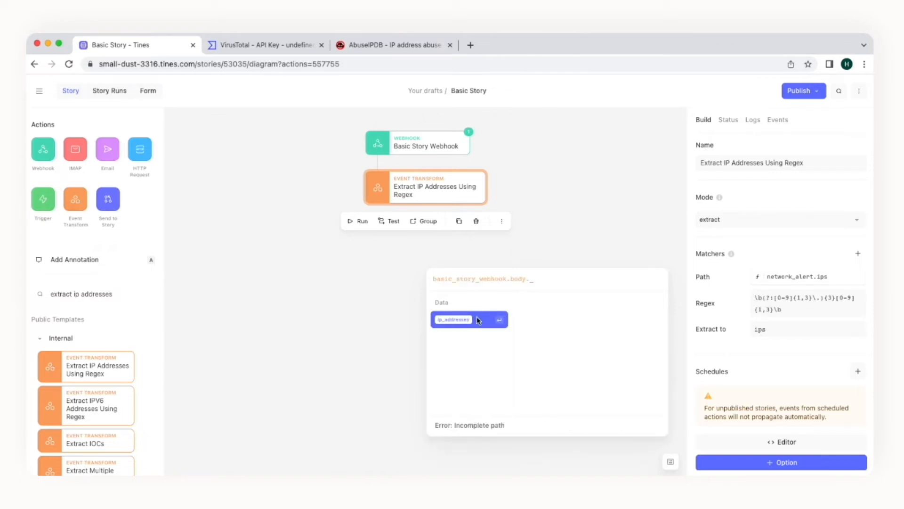
click(478, 320)
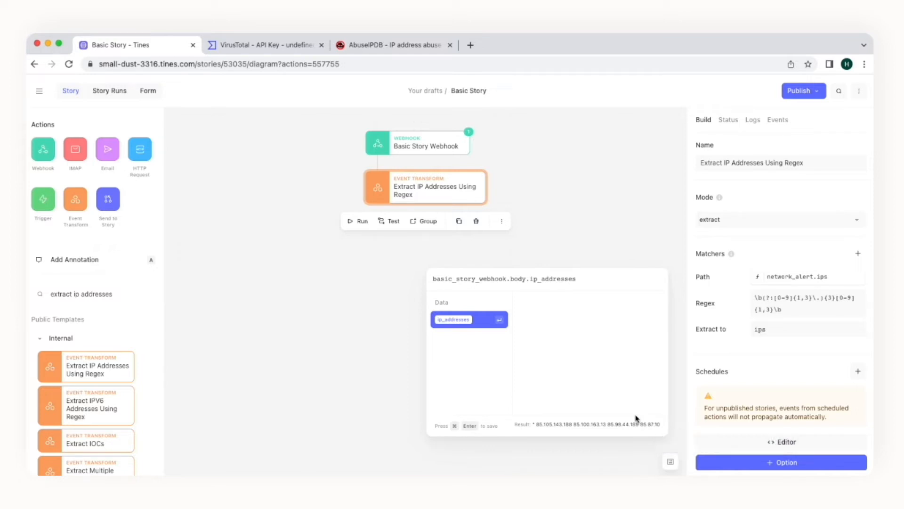
key(super+Return)
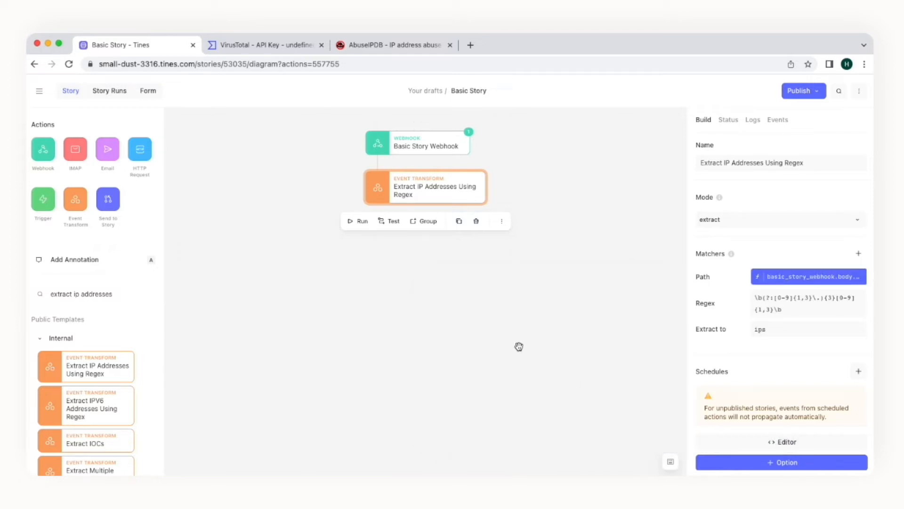
Step: Re-emit webhook event 62620949, then select the Extract IP Addresses action
click(474, 150)
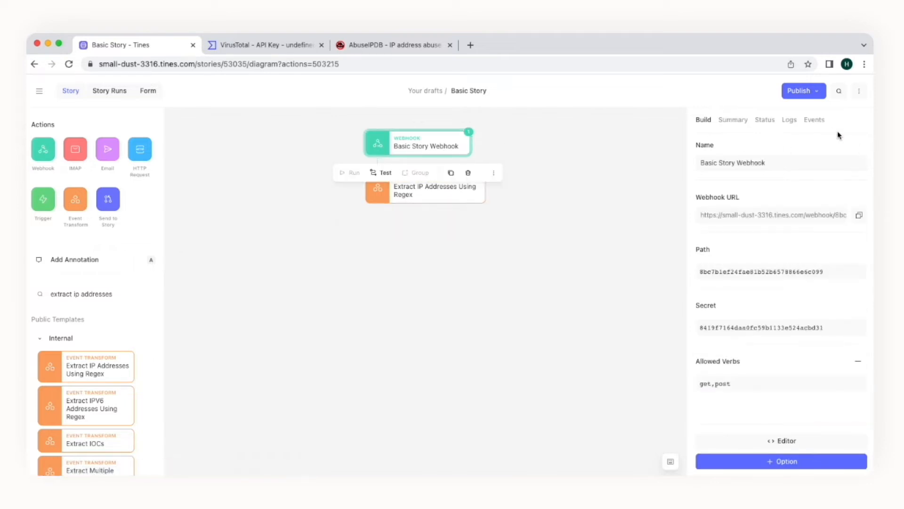
click(820, 122)
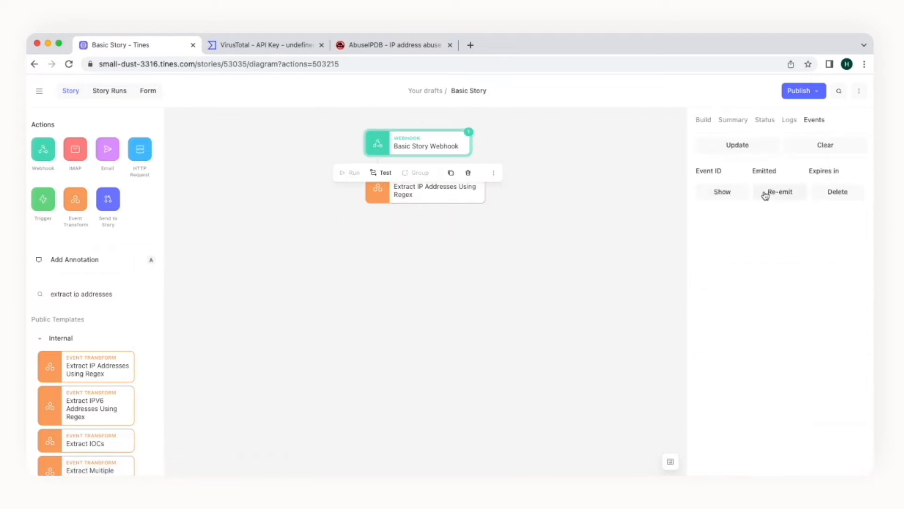
click(766, 194)
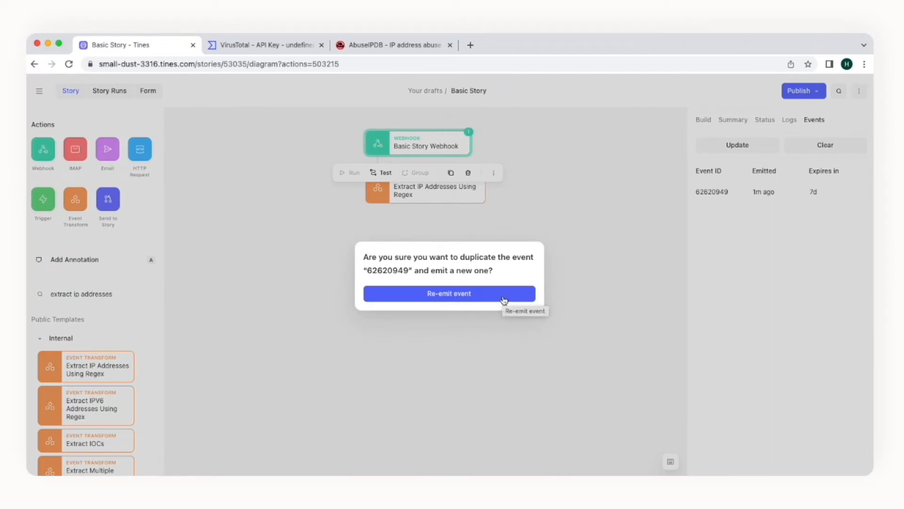
click(504, 300)
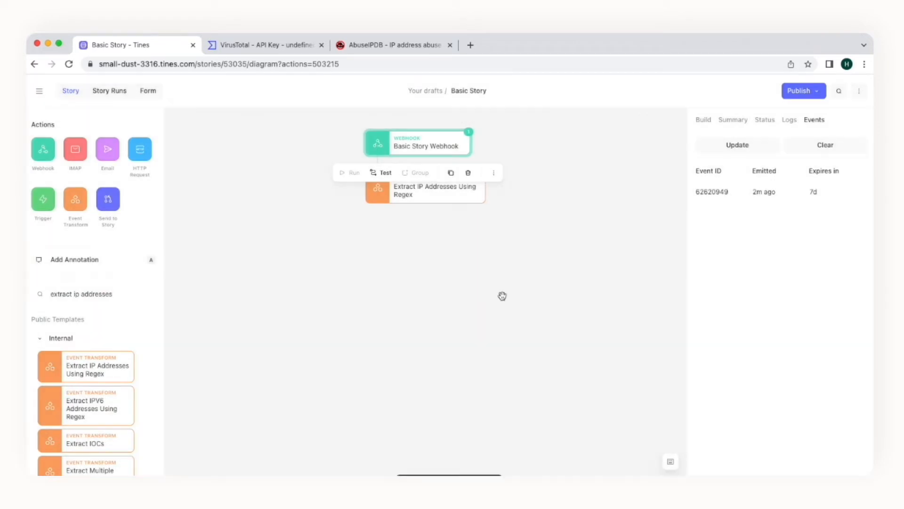
click(467, 200)
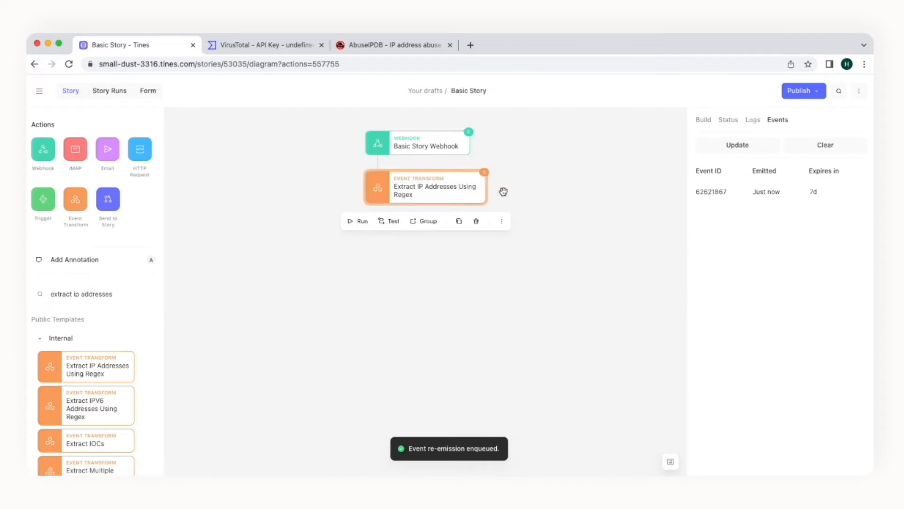
mouse_move(714, 196)
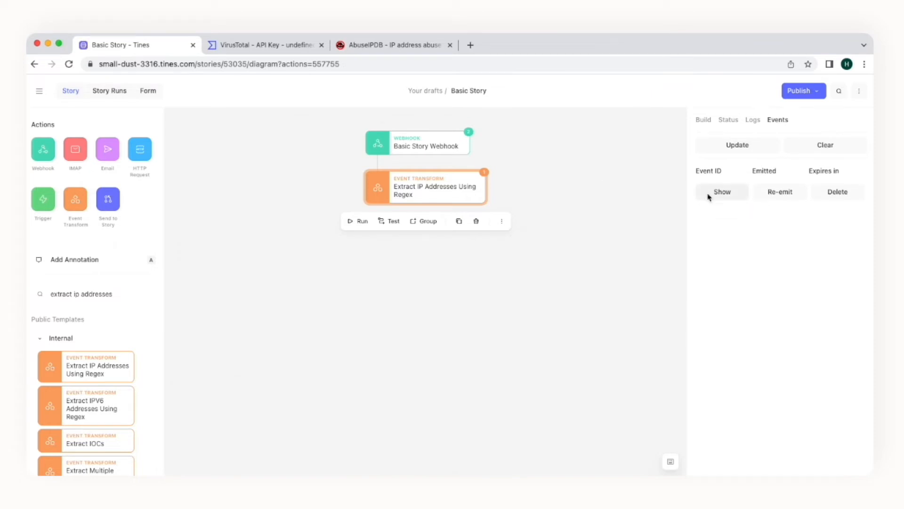
Step: Expand event 62621867's extract_ip_addresses_using_regex.ips to see six IPs, then close it
click(710, 196)
click(452, 267)
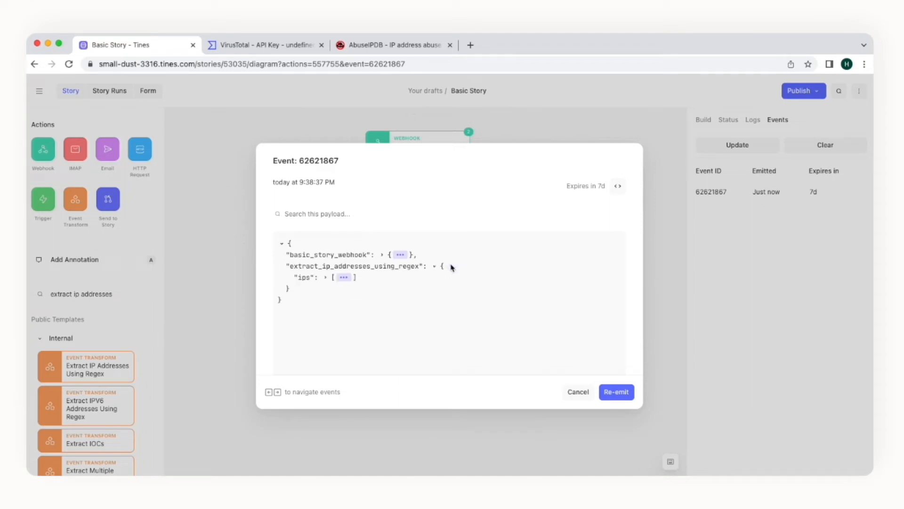
click(347, 278)
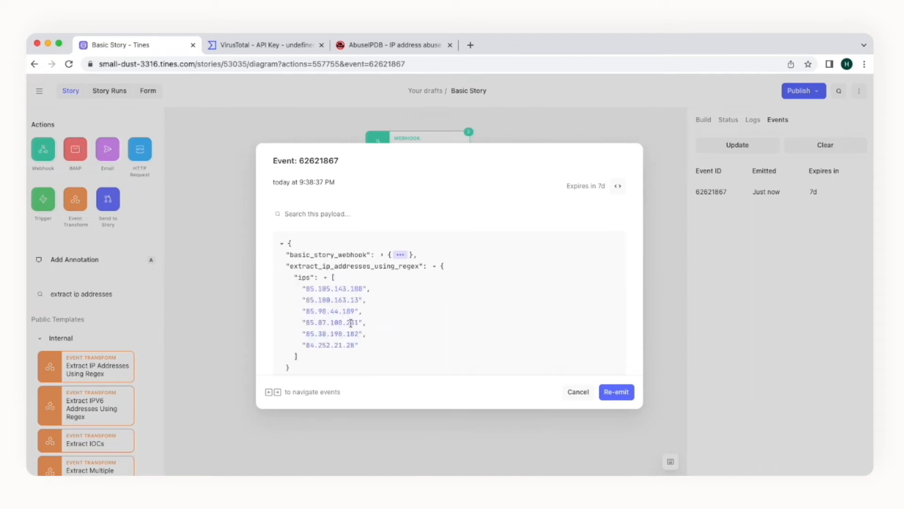
click(574, 393)
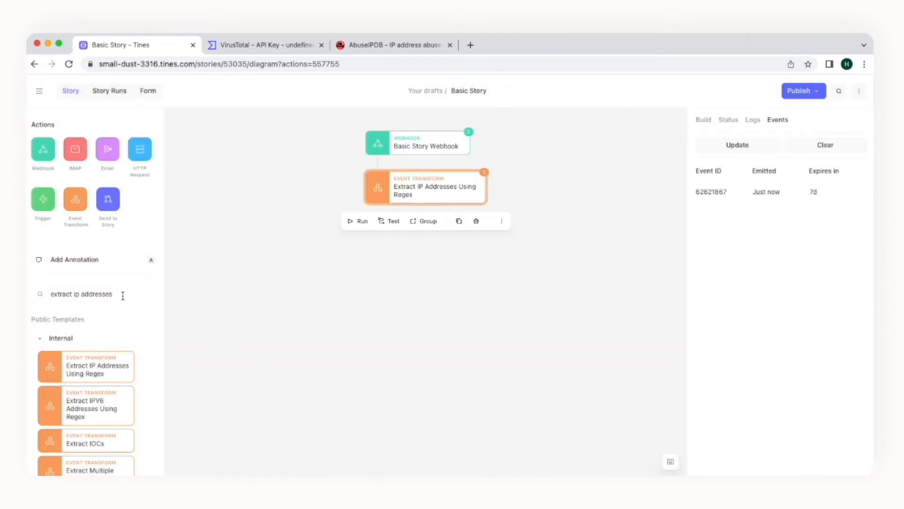
Step: Place an Explode an Array template below Extract IP Addresses Using Regex and view its build settings
drag(121, 294, 54, 292)
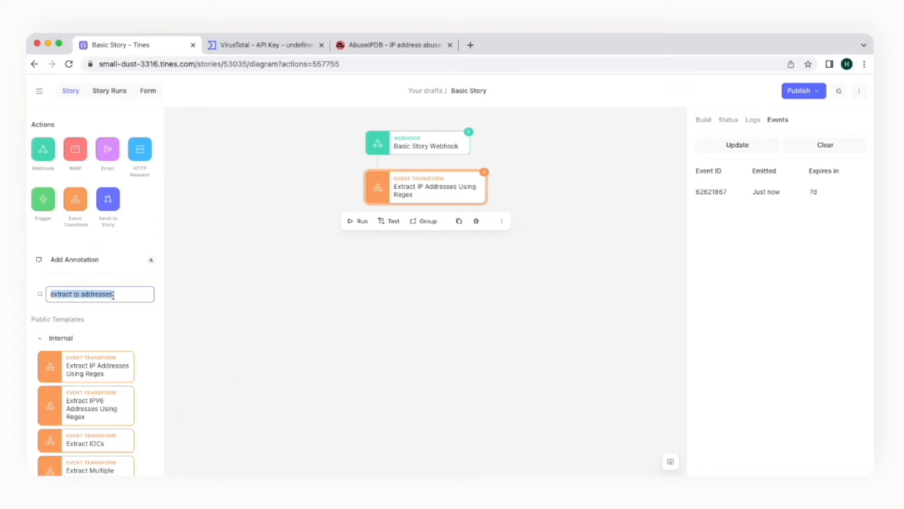
text(explode an array)
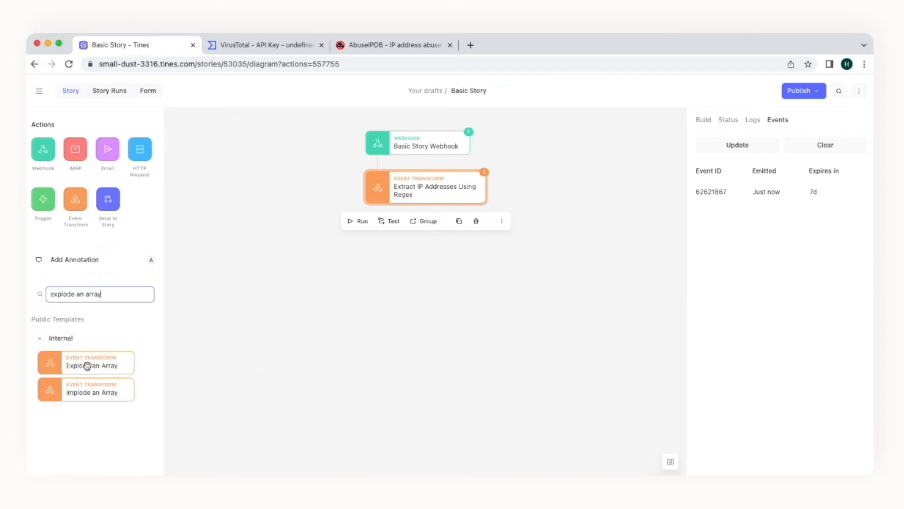
drag(87, 366, 416, 235)
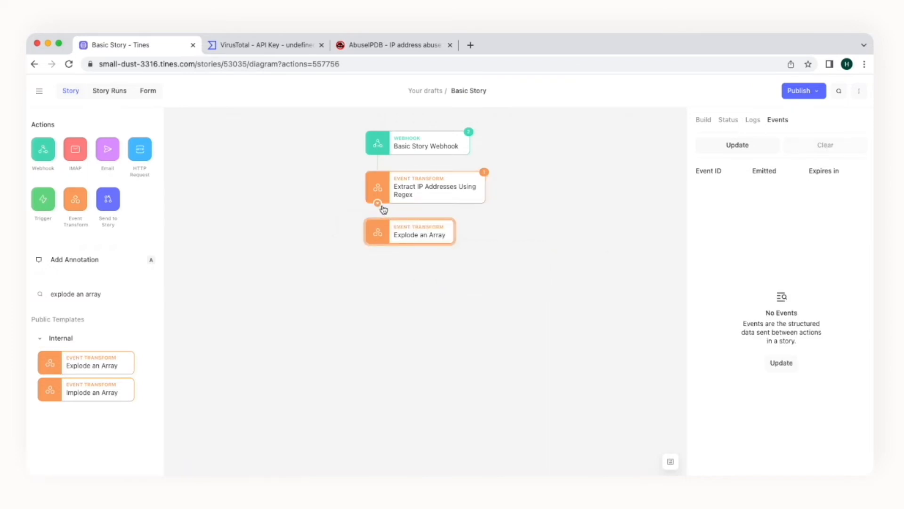
click(705, 120)
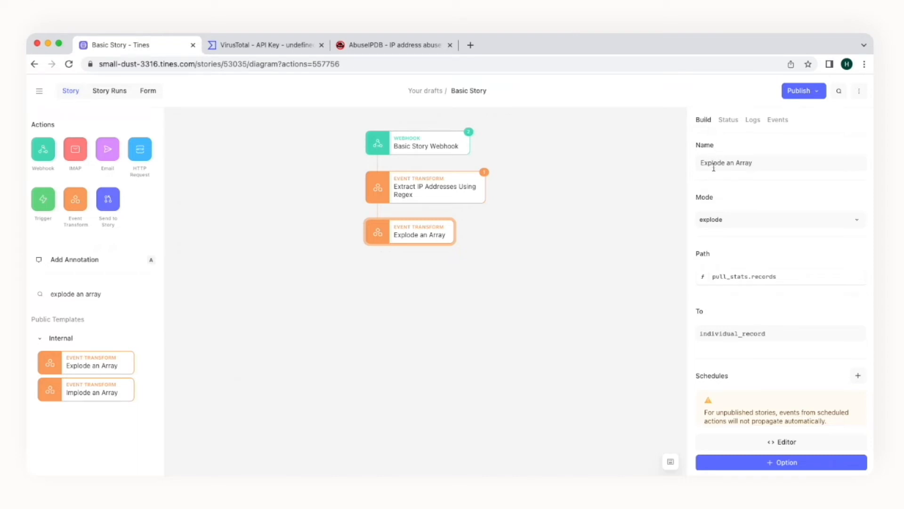
Step: Replace the Explode an Array path pull_stats.records with extract_ip_addresses_using_regex.ips
click(752, 278)
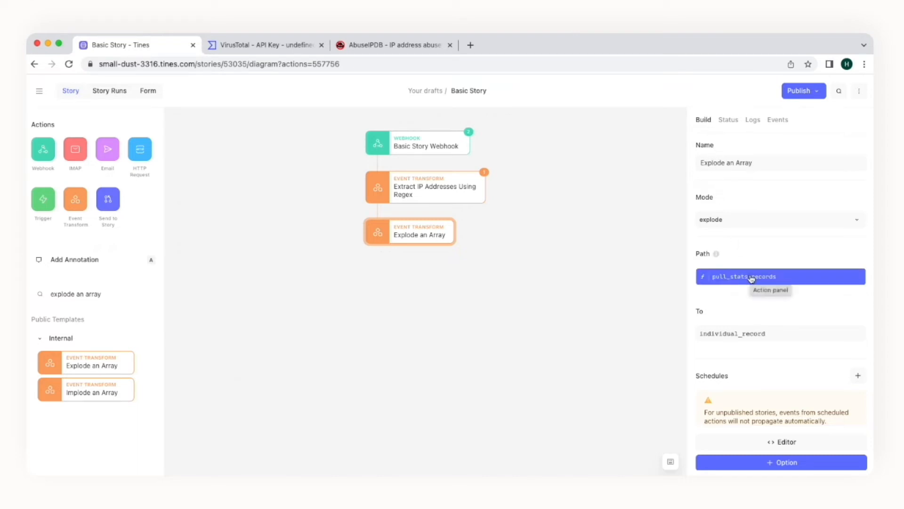
click(752, 277)
drag(520, 278, 434, 279)
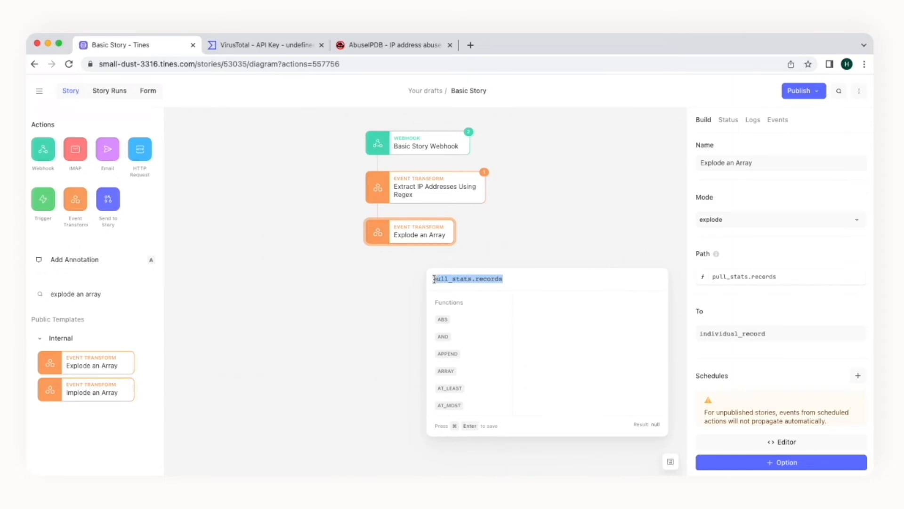
key(BackSpace)
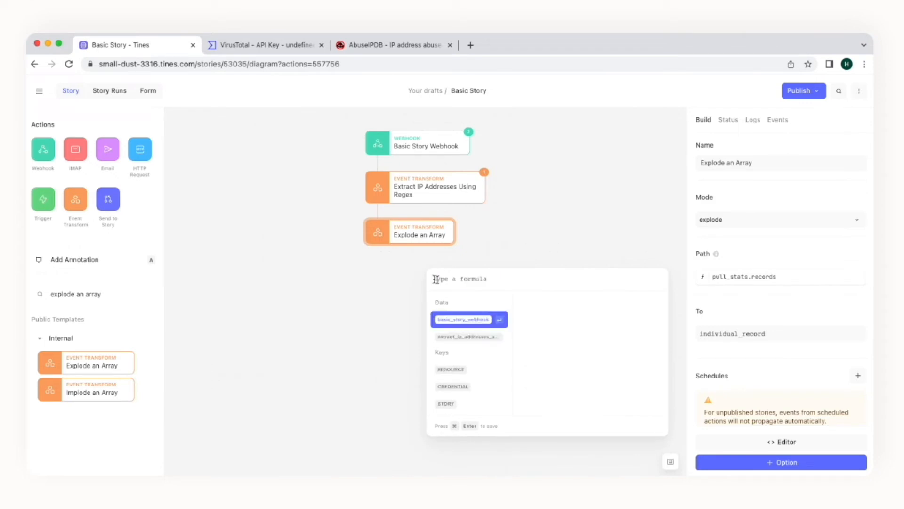
click(456, 337)
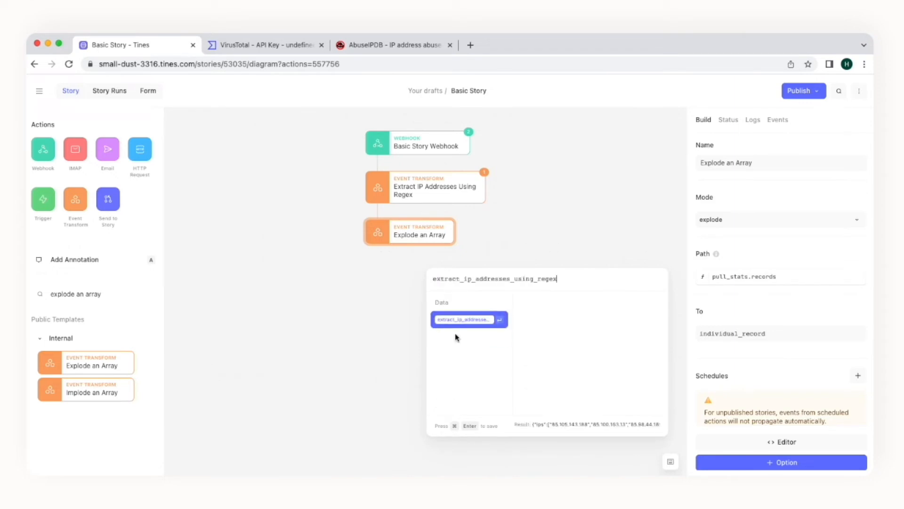
text(.)
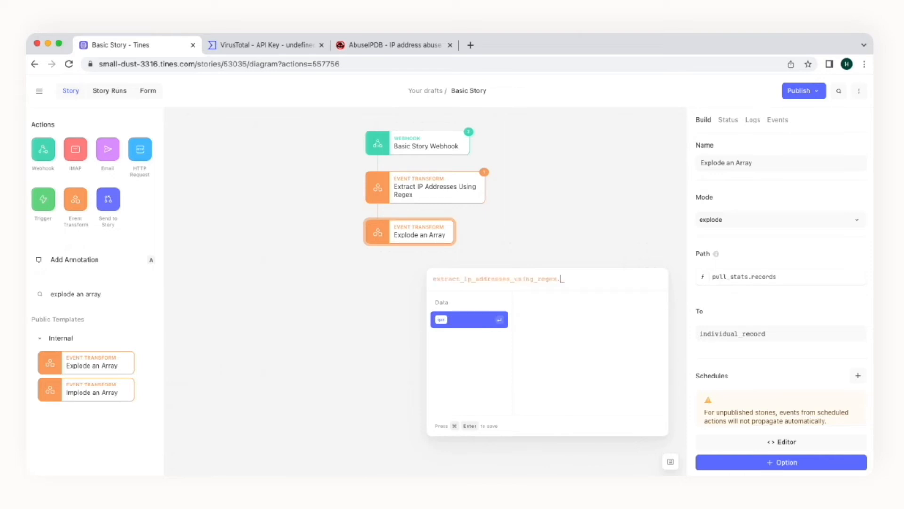
click(463, 320)
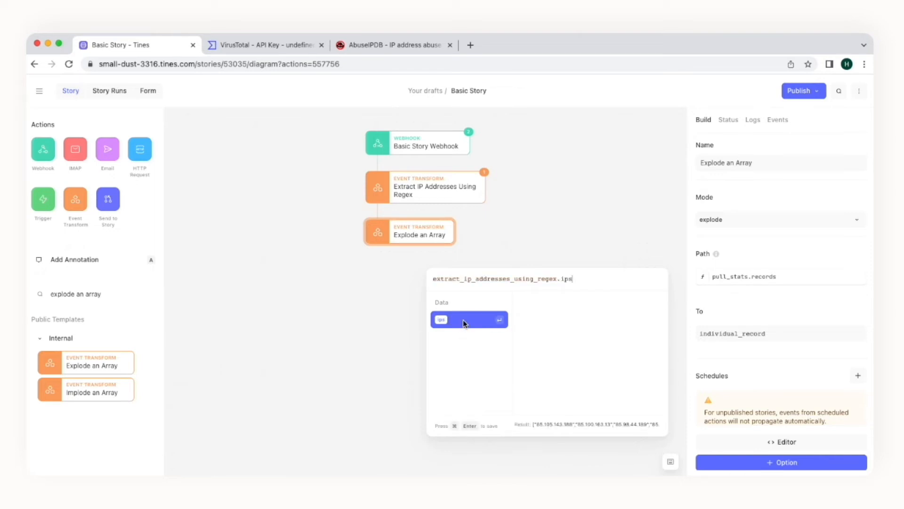
key(super+Return)
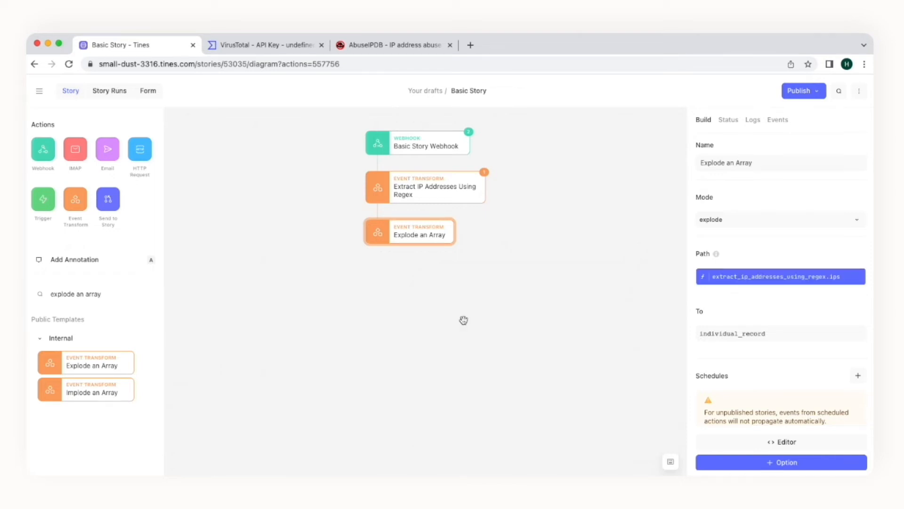
click(466, 198)
Step: Re-emit the Extract IP Addresses Using Regex event 62621867
click(778, 121)
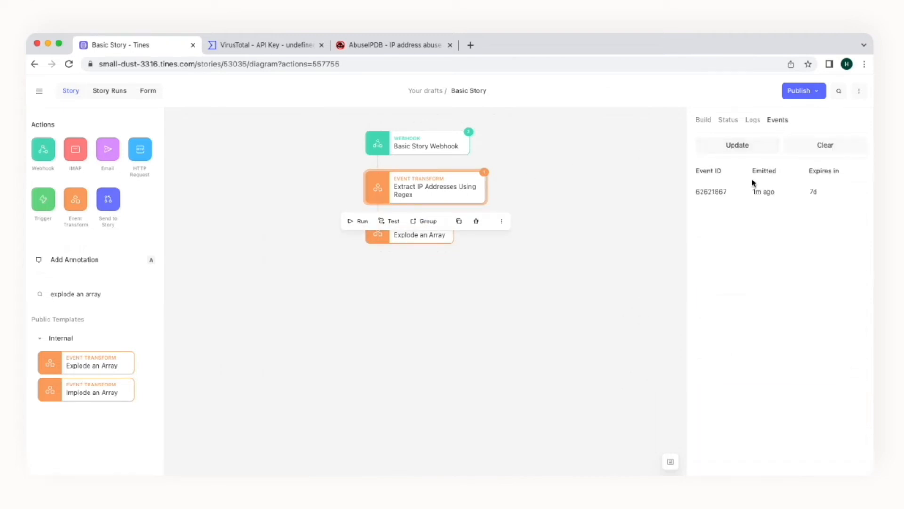
mouse_move(739, 199)
click(768, 193)
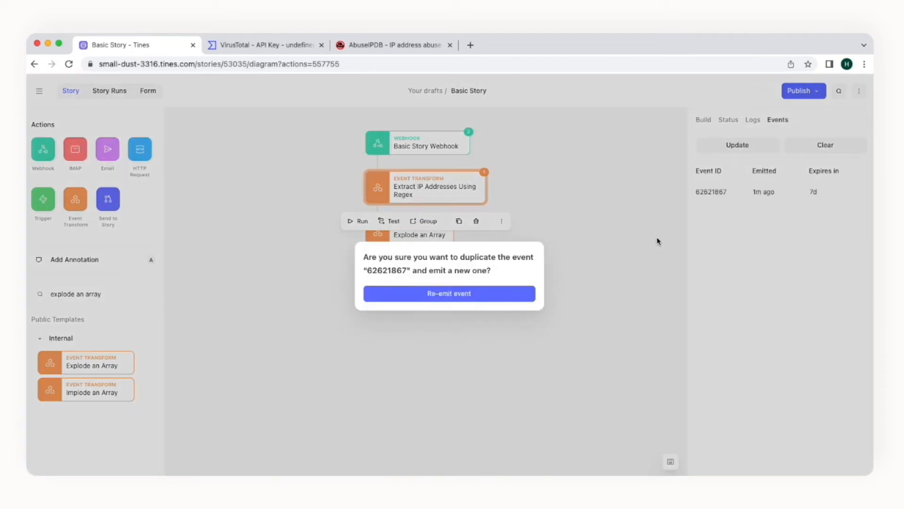
click(483, 294)
Step: Inspect one of the new Explode an Array events to confirm it holds a single IP
click(443, 238)
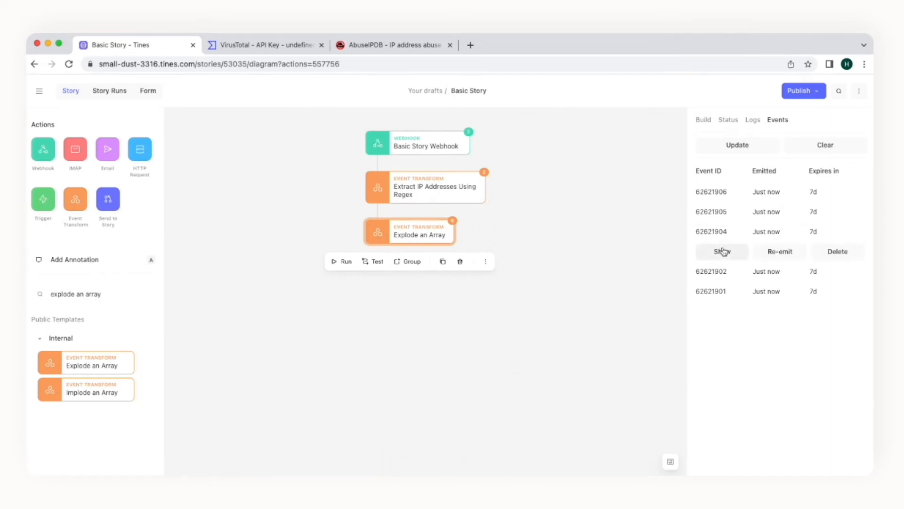
click(724, 251)
click(392, 278)
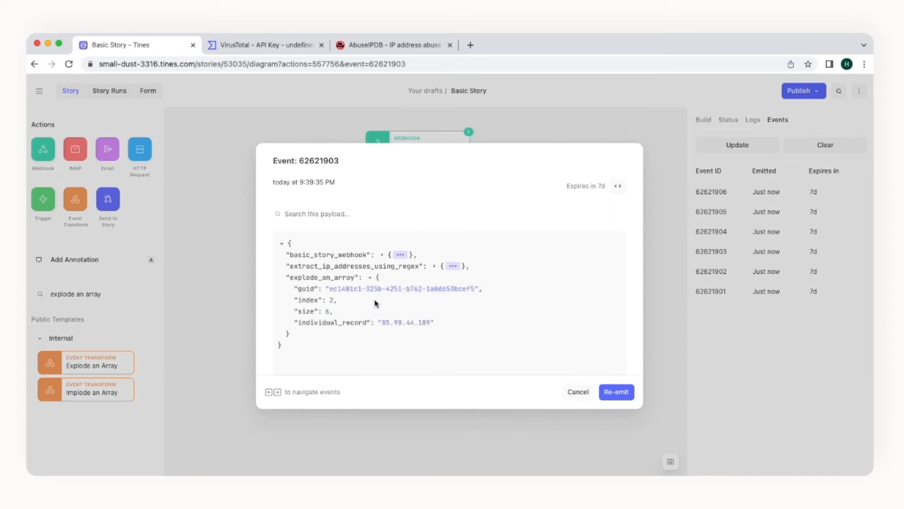
click(579, 394)
Step: Find the VirusTotal templates and place Search for IP Address in VirusTotal below Explode an Array
mouse_move(716, 254)
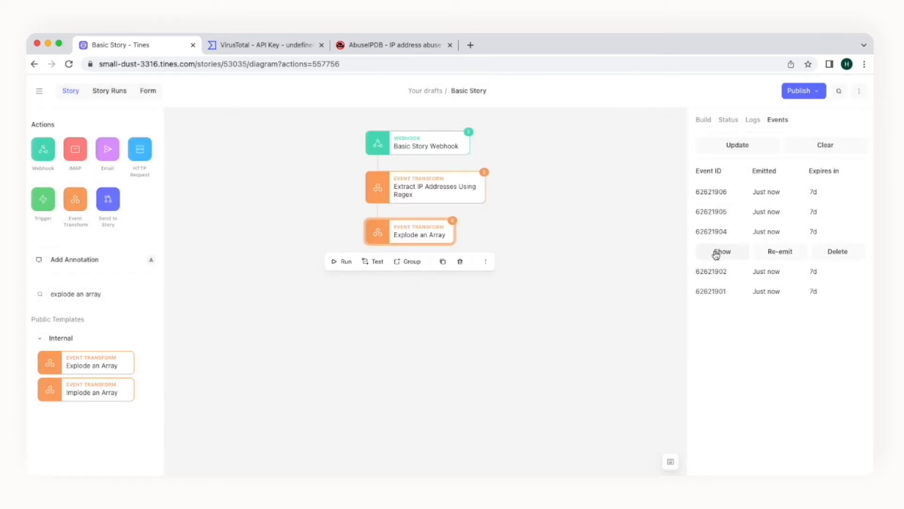
drag(103, 294, 48, 294)
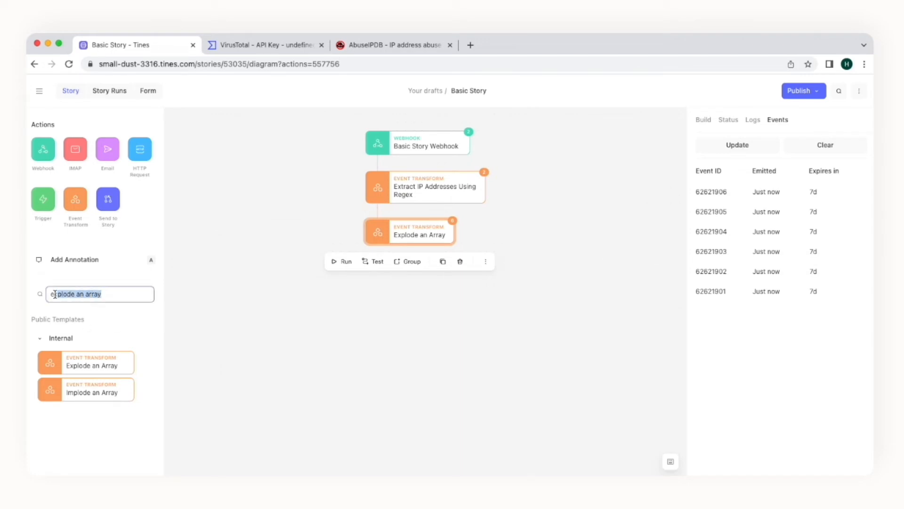
text(virustotal)
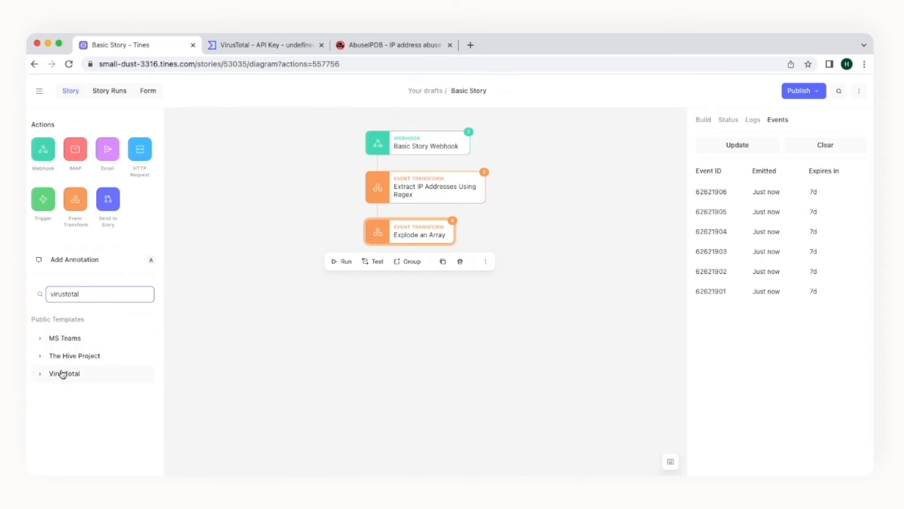
click(63, 374)
scroll(71, 377, down, 6)
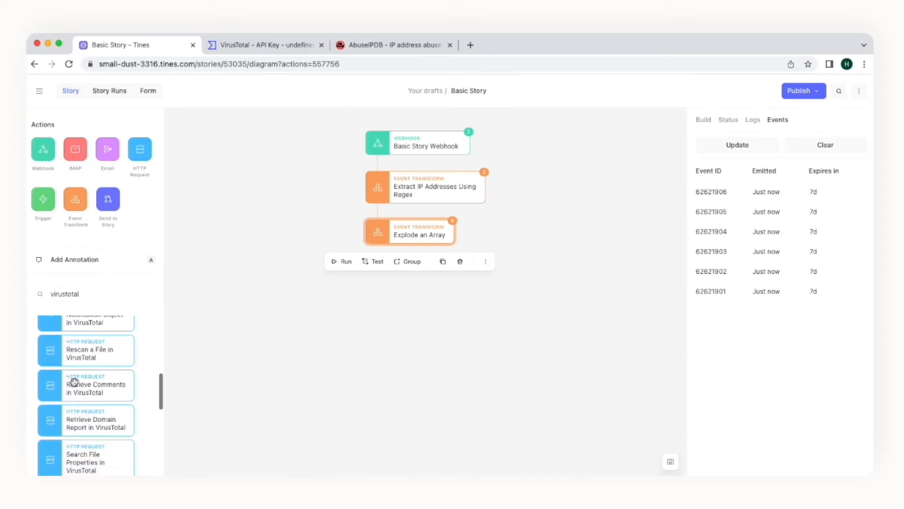
scroll(74, 382, down, 3)
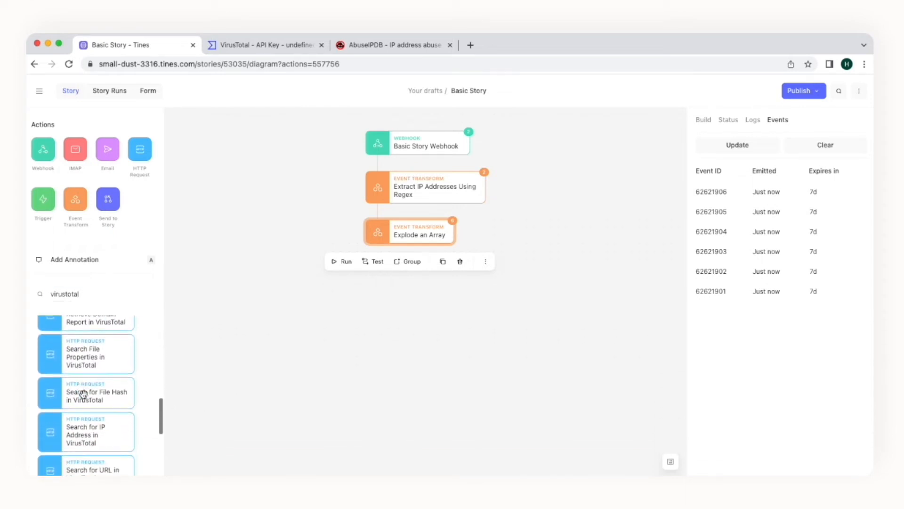
drag(80, 406, 408, 278)
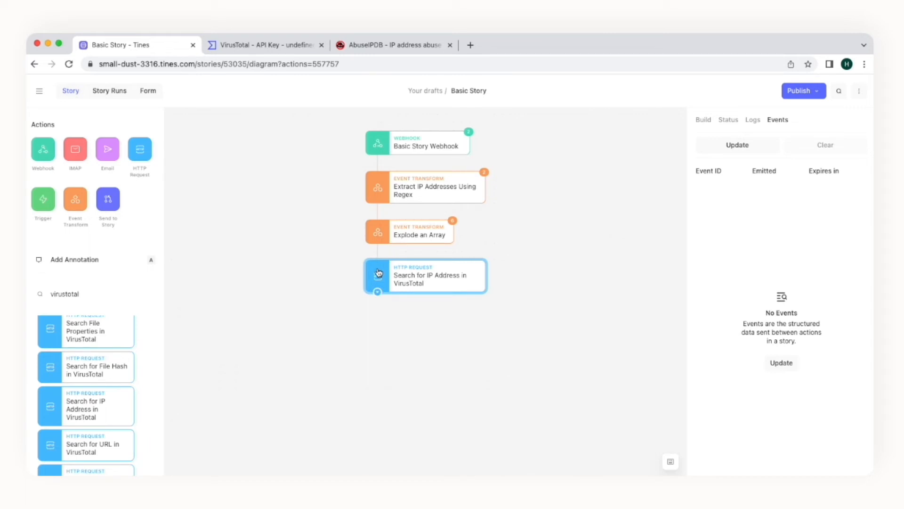
Step: Replace the ip placeholder in the VirusTotal URL with explode_an_array.individual_record
click(704, 121)
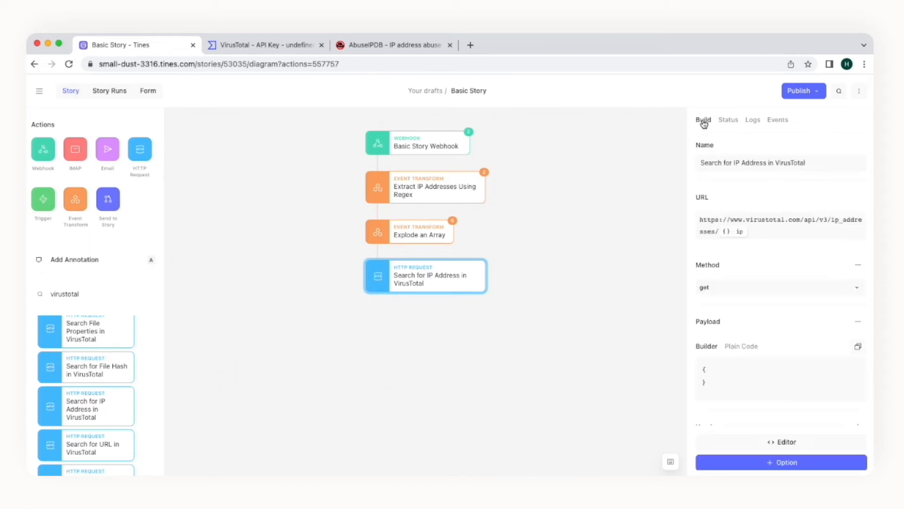
click(737, 232)
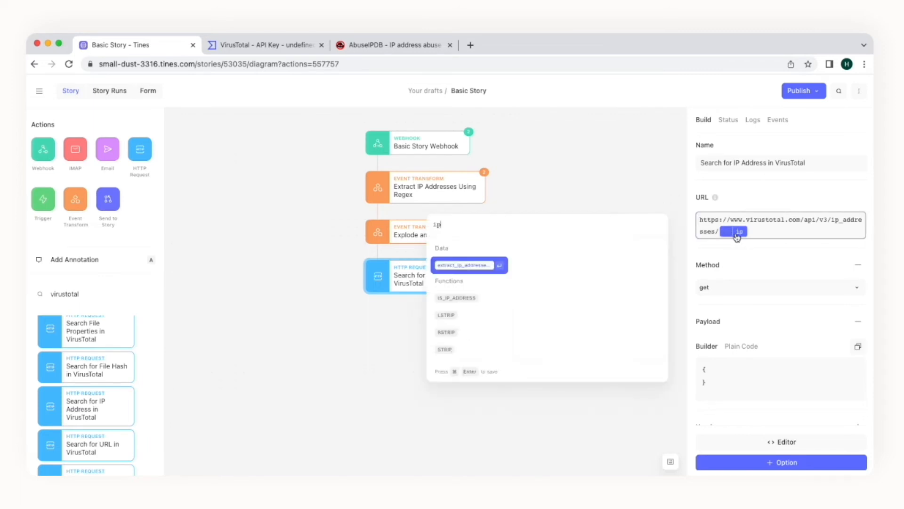
key(BackSpace)
key(BackSpace)
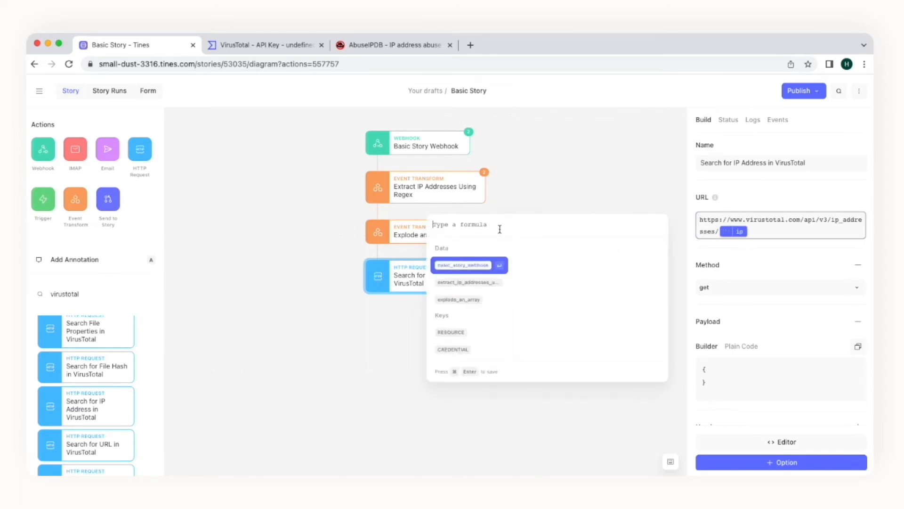
click(453, 302)
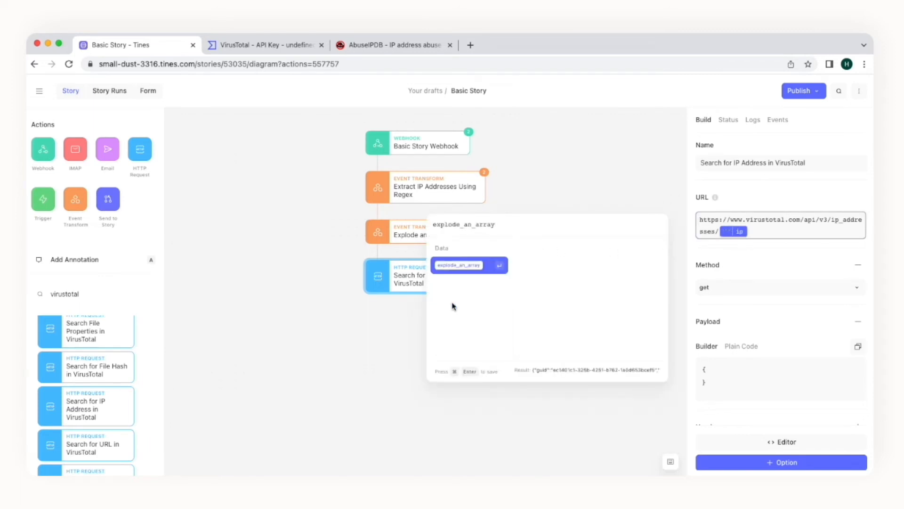
text(.)
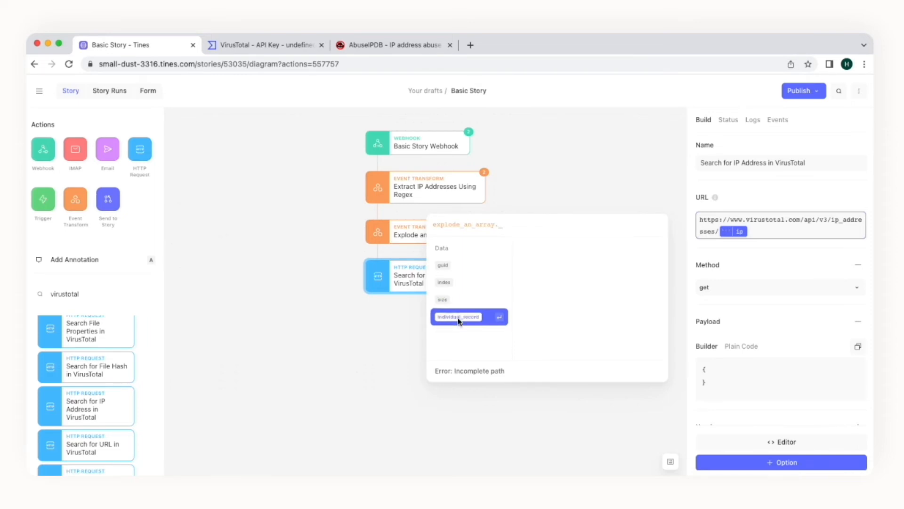
click(458, 318)
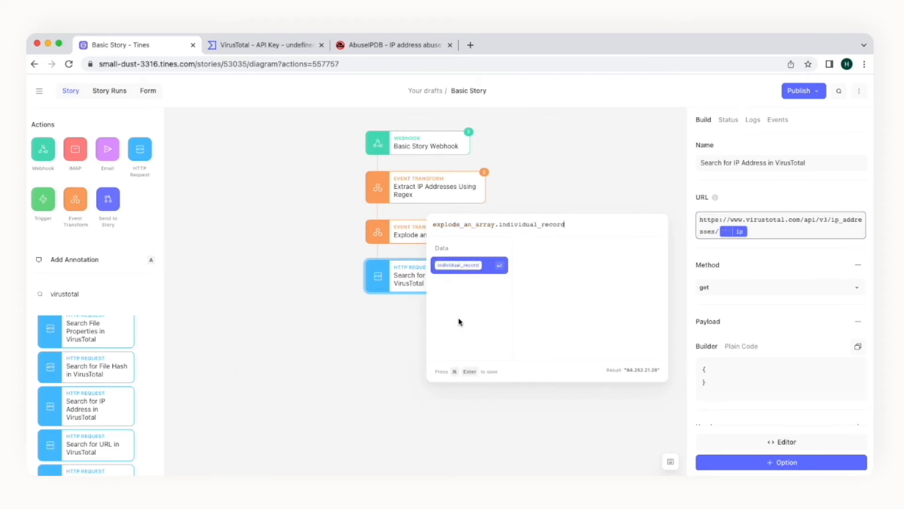
key(super+Return)
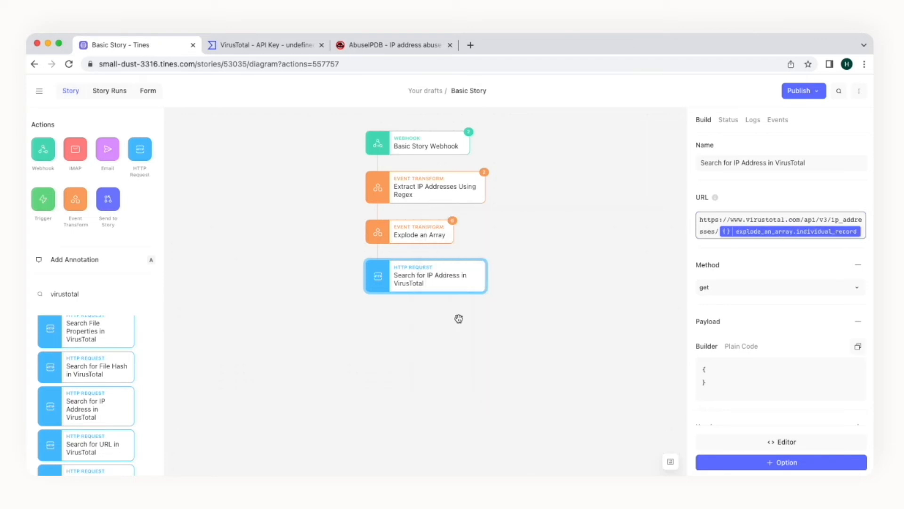
click(417, 228)
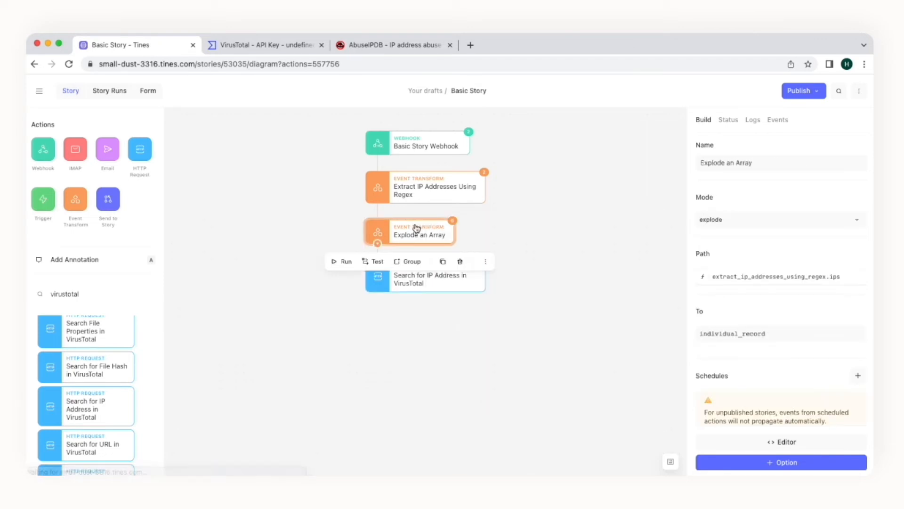
Step: Inspect exploded event 62621902, then re-emit event 62621904 from Explode an Array
click(778, 120)
click(722, 272)
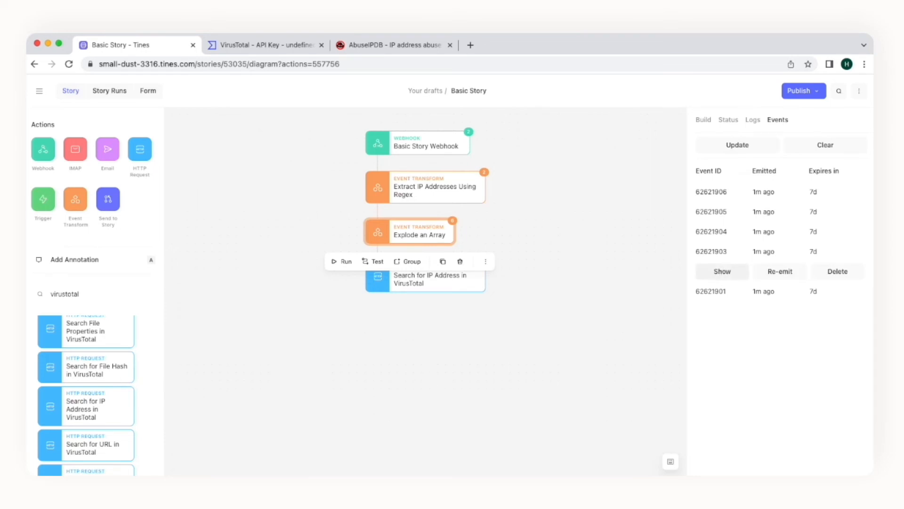
click(394, 278)
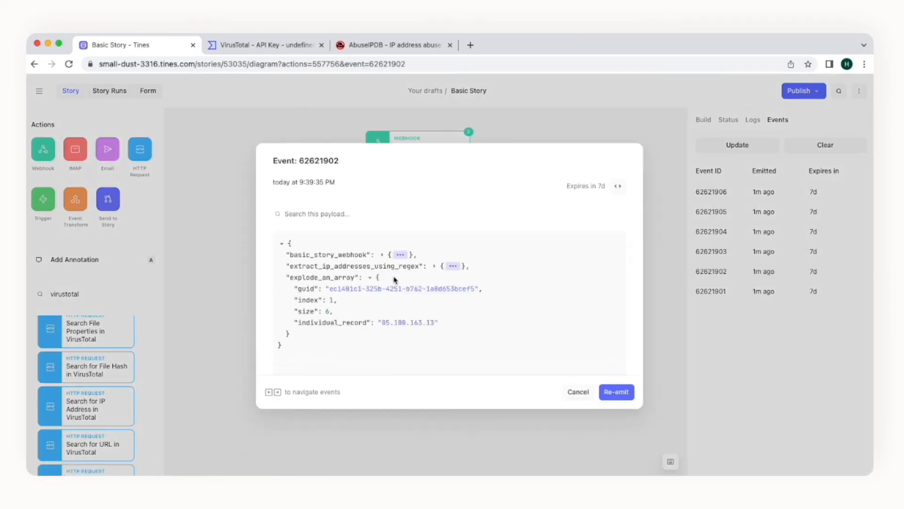
click(578, 391)
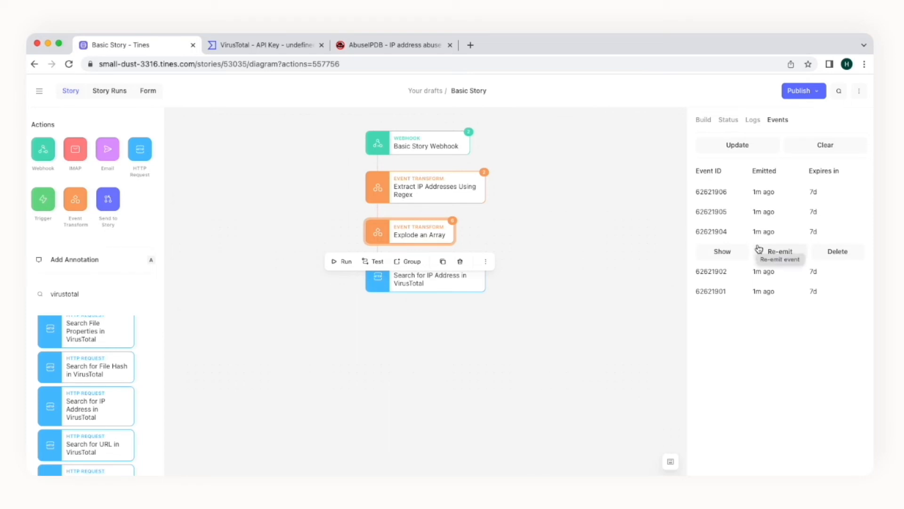
click(784, 231)
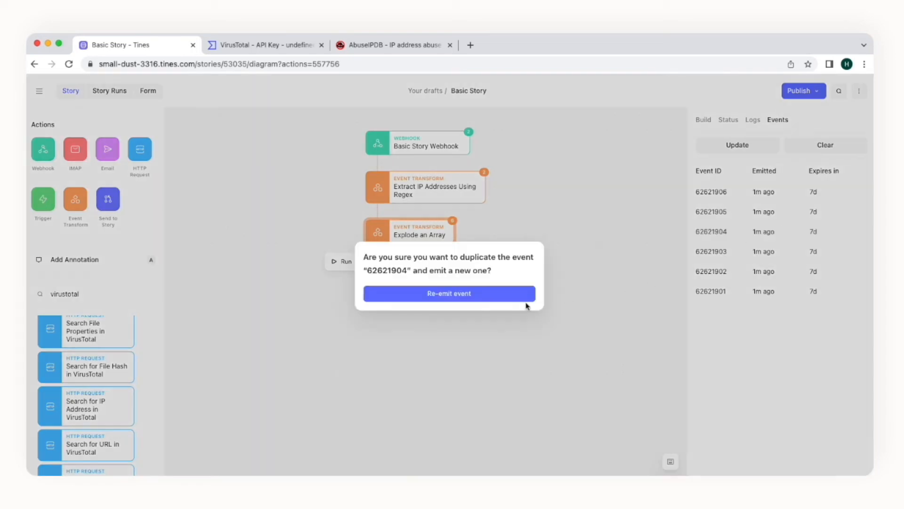
click(526, 300)
Step: Add a Trigger action connected below Search for IP Address in VirusTotal
click(444, 289)
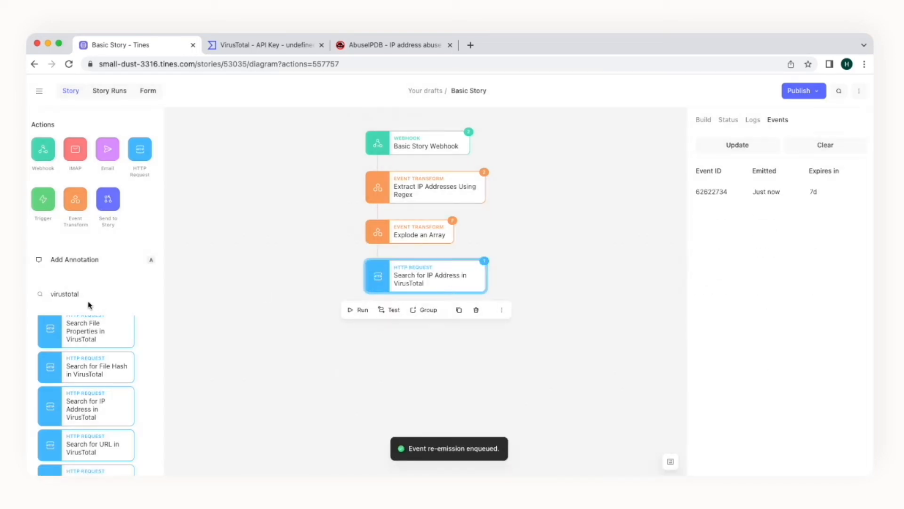
drag(42, 198, 386, 329)
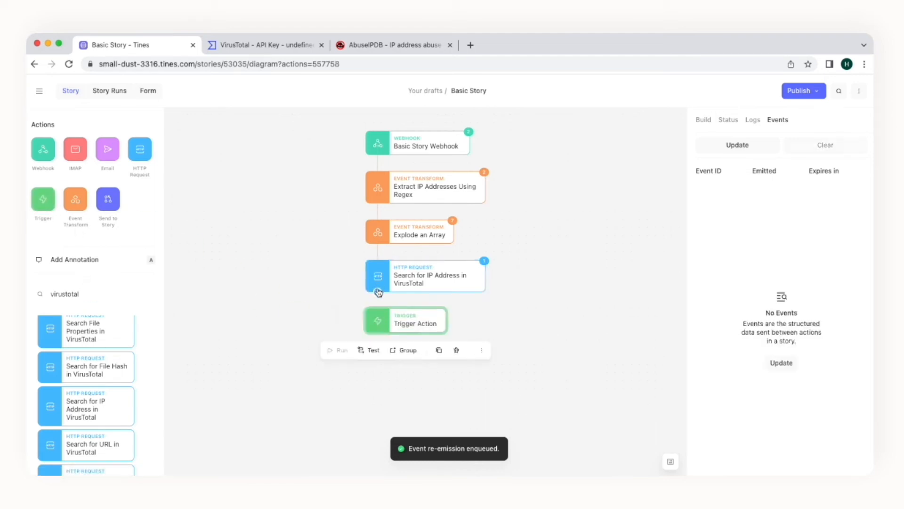
drag(378, 292, 378, 313)
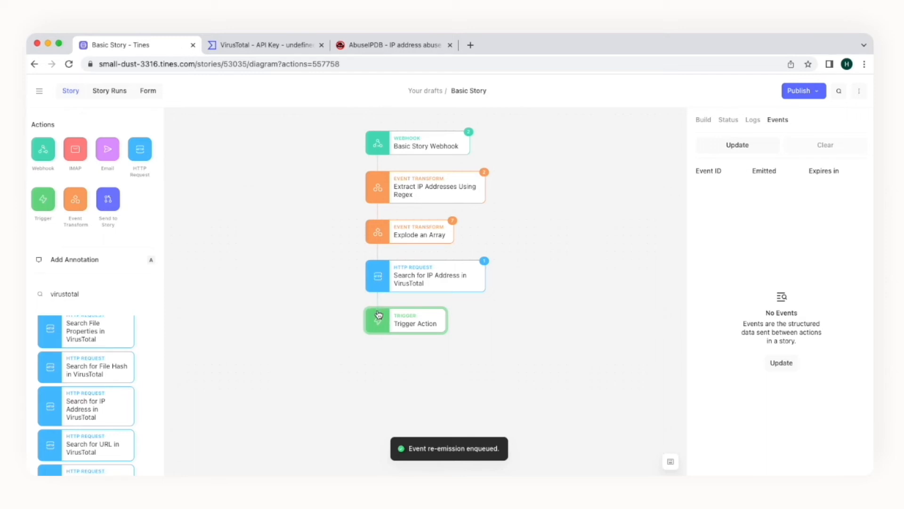
click(710, 119)
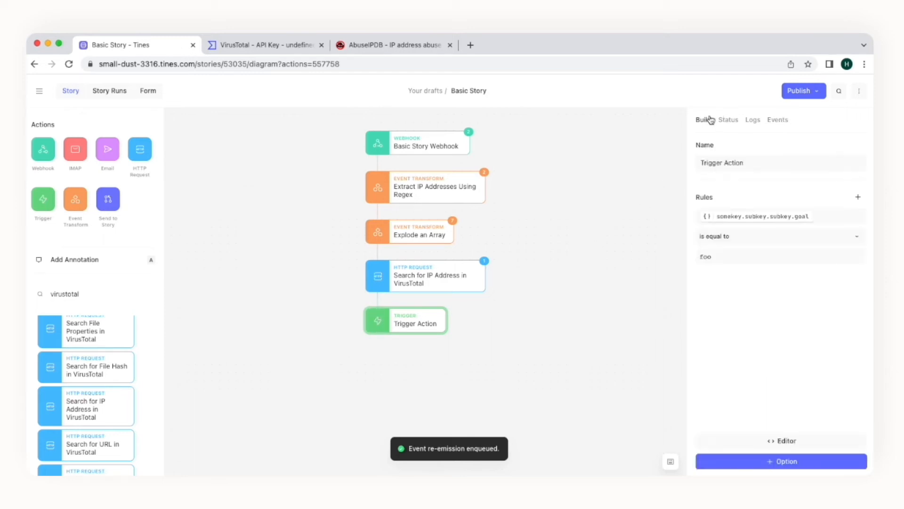
Step: Clear the Trigger rule's placeholder path and start it with search_for_ip_address_in_virustotal
triple_click(754, 217)
click(755, 218)
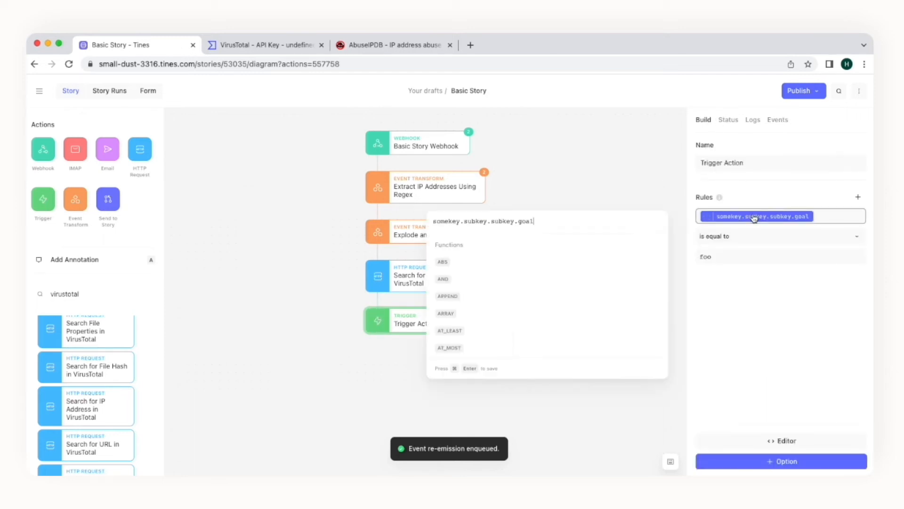
drag(534, 221, 431, 225)
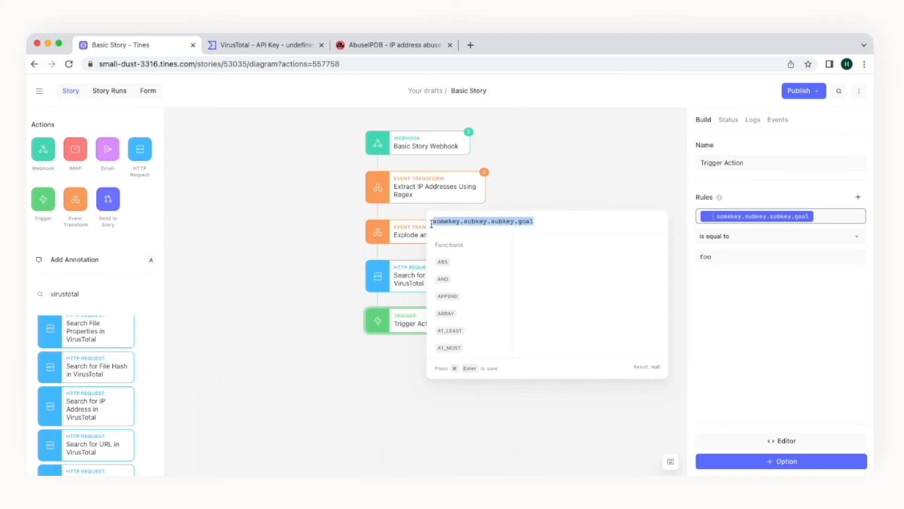
key(BackSpace)
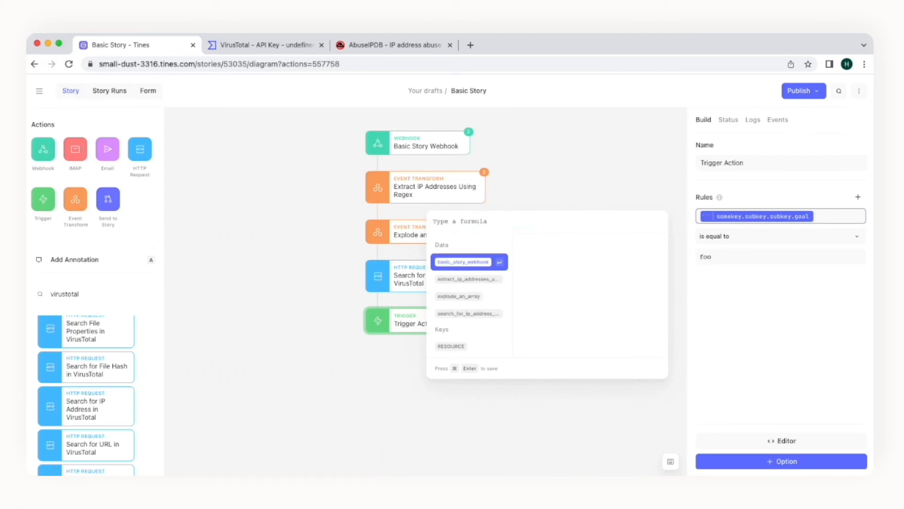
click(465, 314)
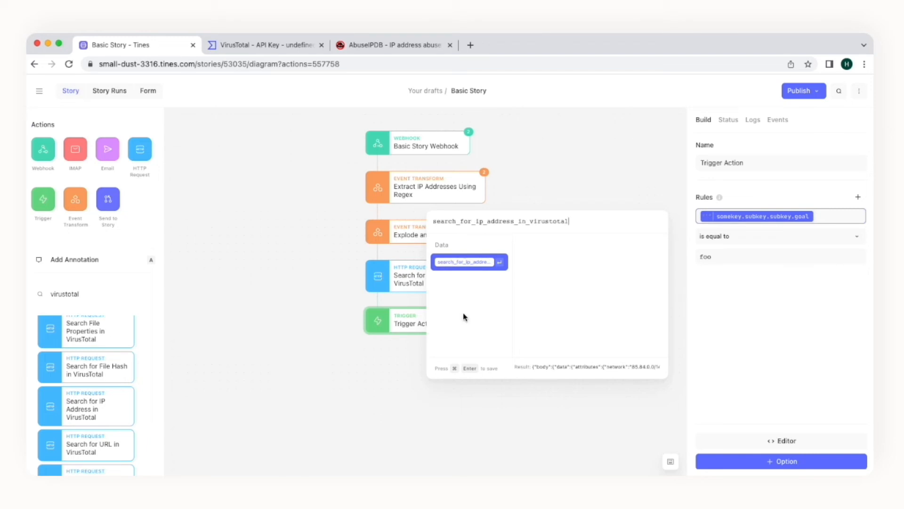
text(.)
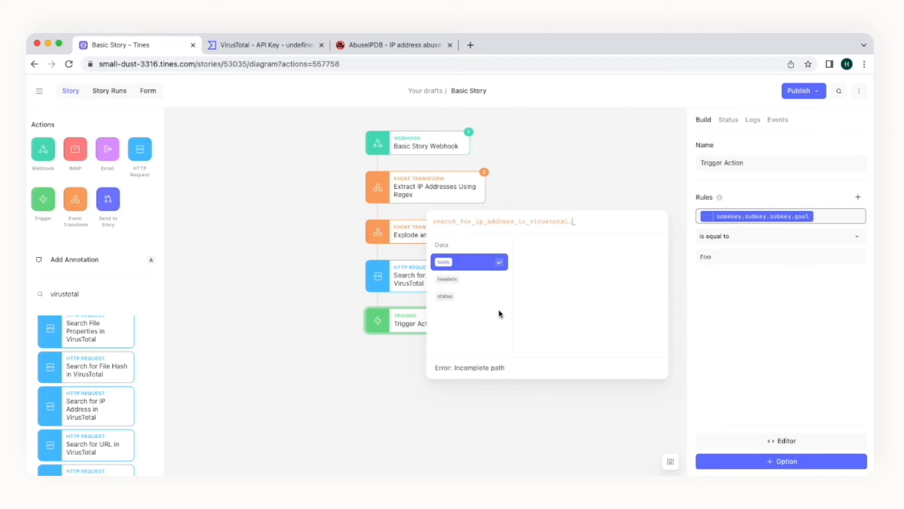
Step: Extend the rule path to body.data.attributes.reputation and save it
click(482, 262)
click(483, 266)
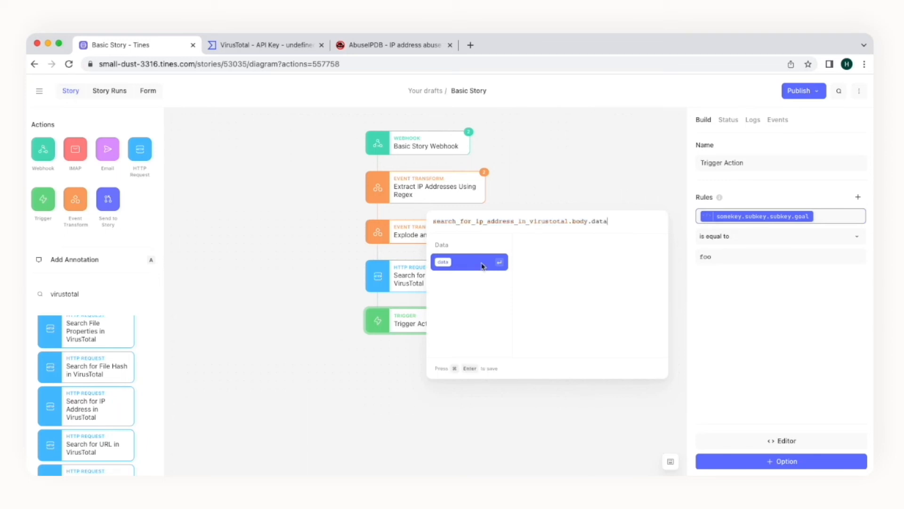
text(.)
click(483, 266)
text(.attributes.)
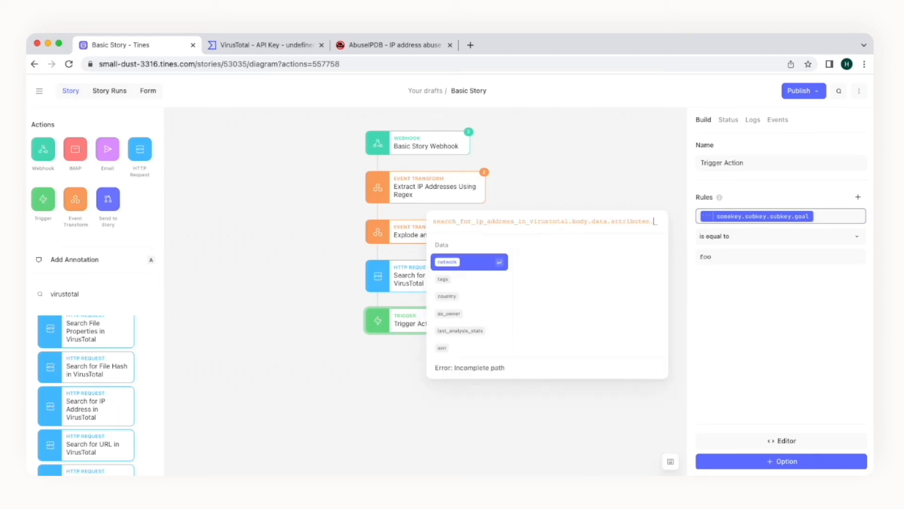
scroll(476, 280, down, 3)
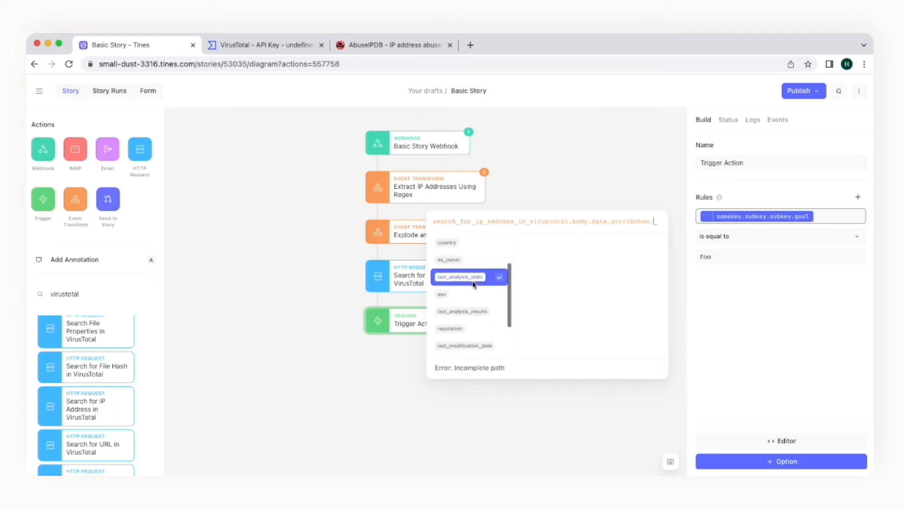
scroll(461, 305, down, 1)
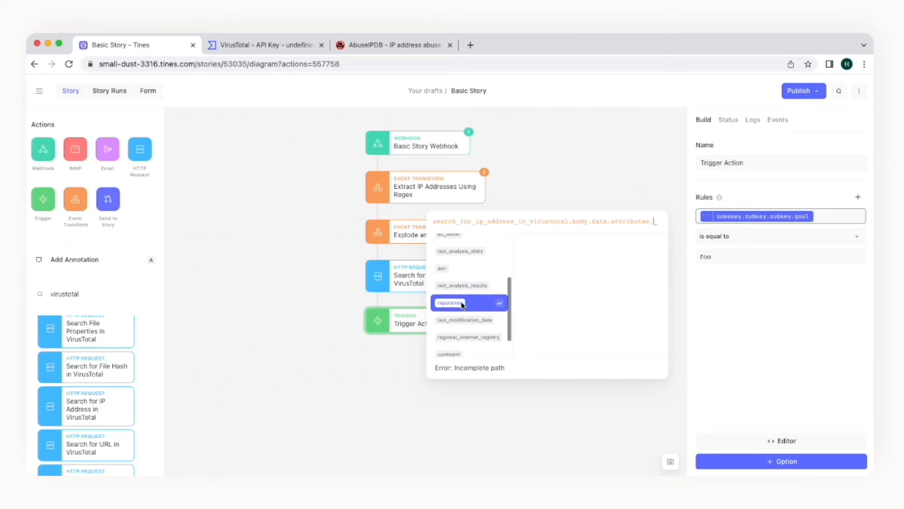
click(462, 303)
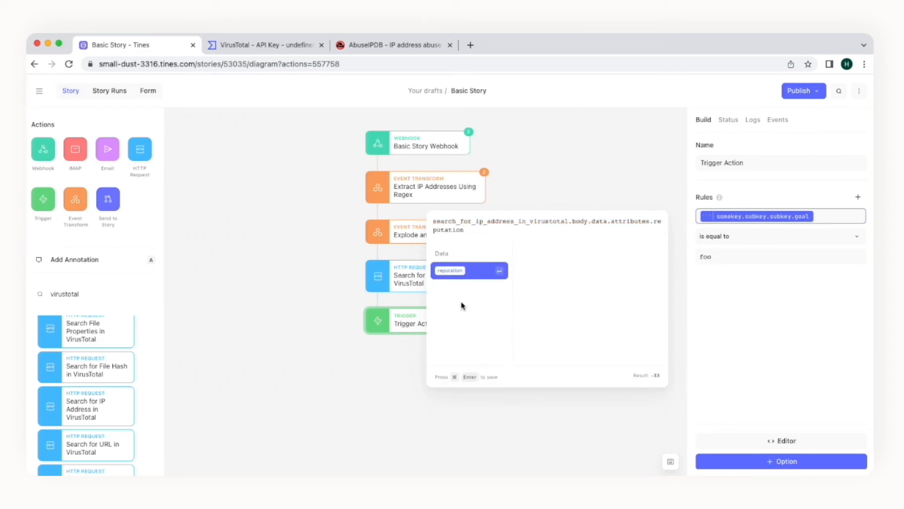
key(super+Return)
click(467, 287)
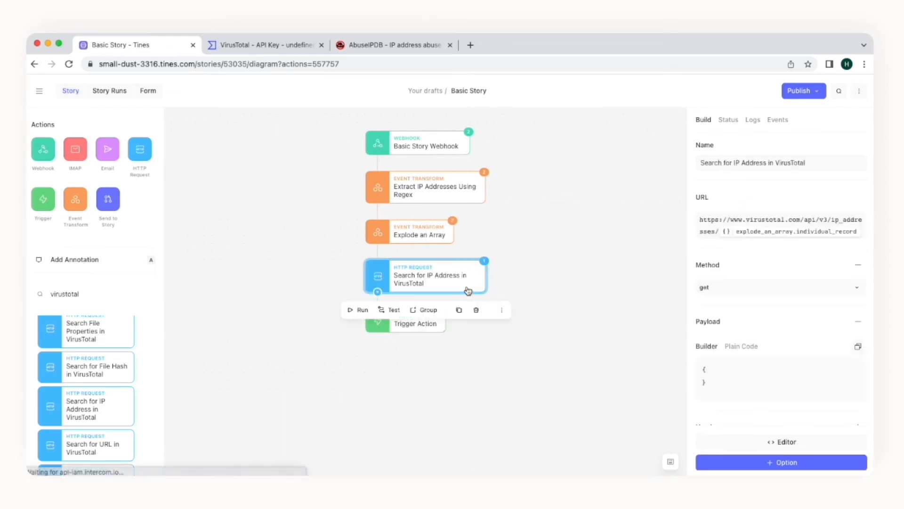
Step: Change the Trigger rule to 'is less than' with value 0 instead of foo
click(427, 329)
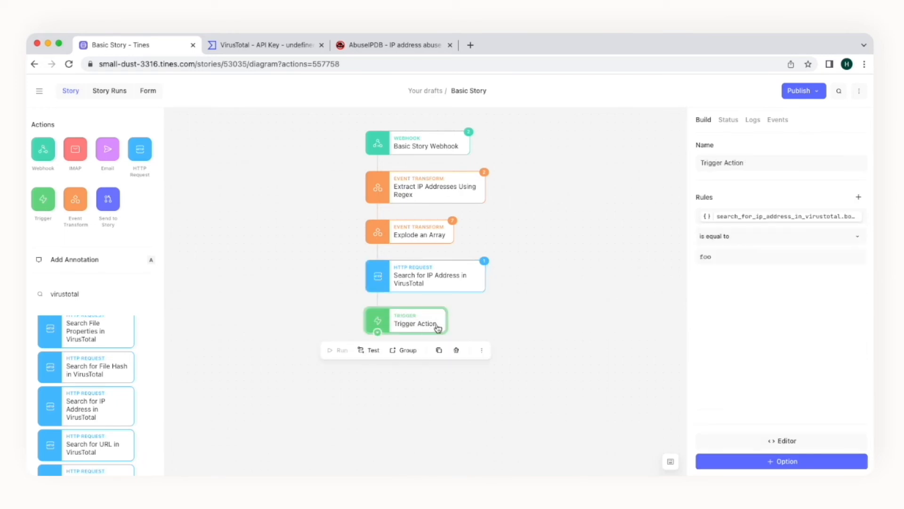
click(731, 242)
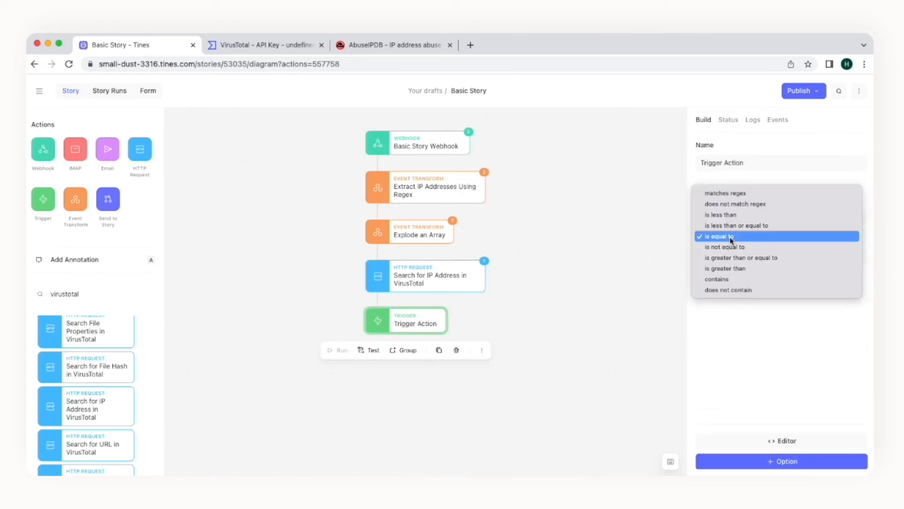
click(720, 214)
drag(712, 256, 698, 259)
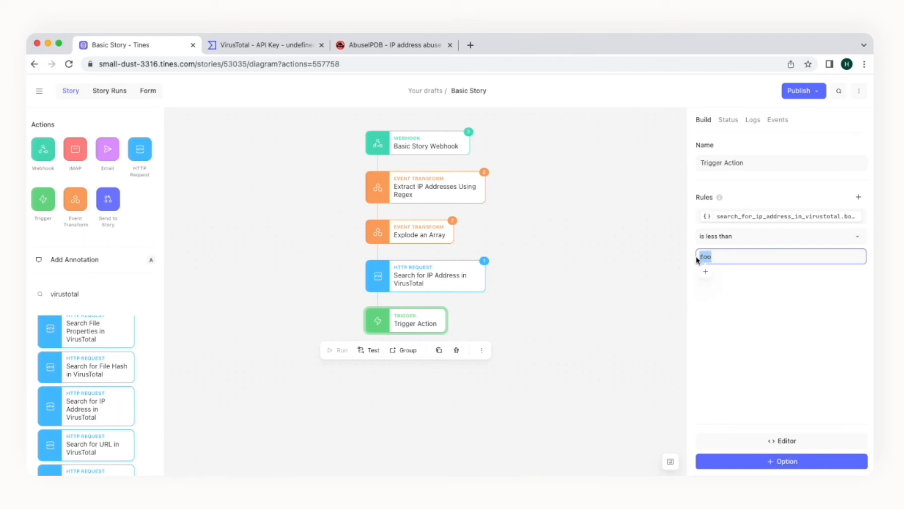
text(0)
click(719, 281)
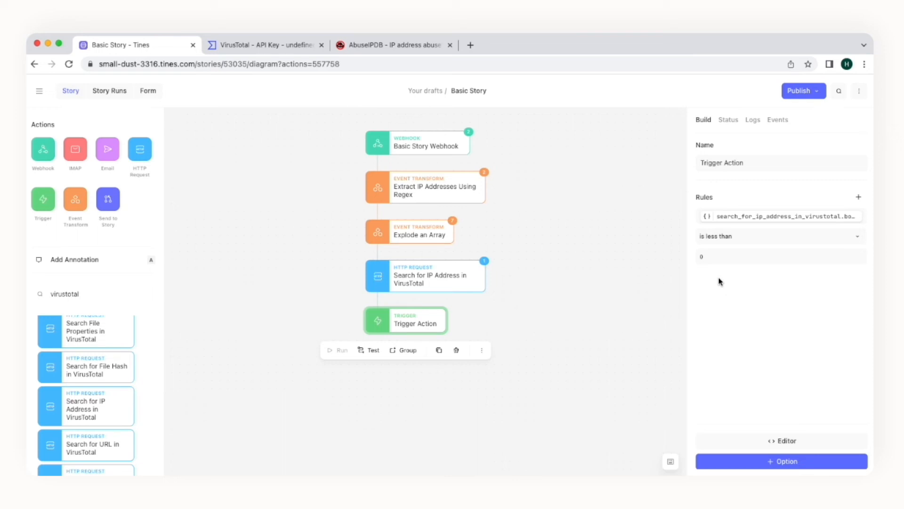
Step: Re-emit VirusTotal search event 62622734 and check the Trigger Action's resulting event
click(440, 277)
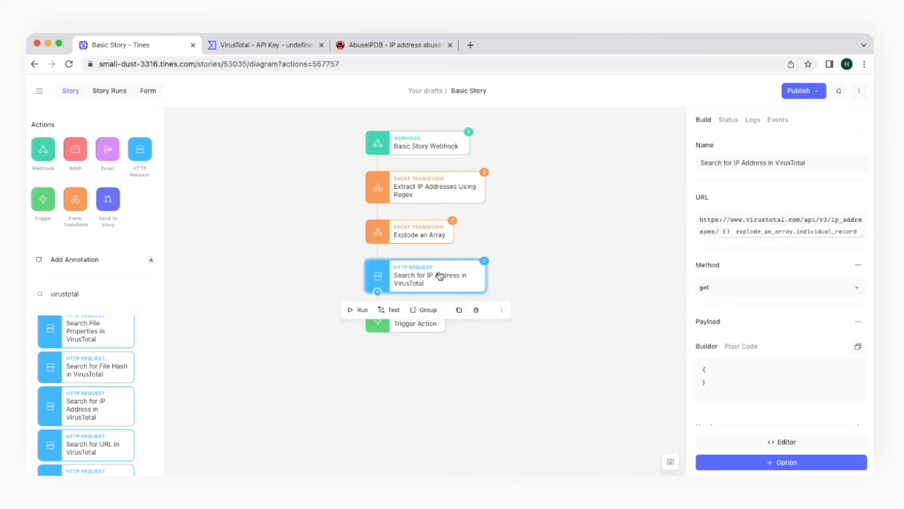
click(782, 120)
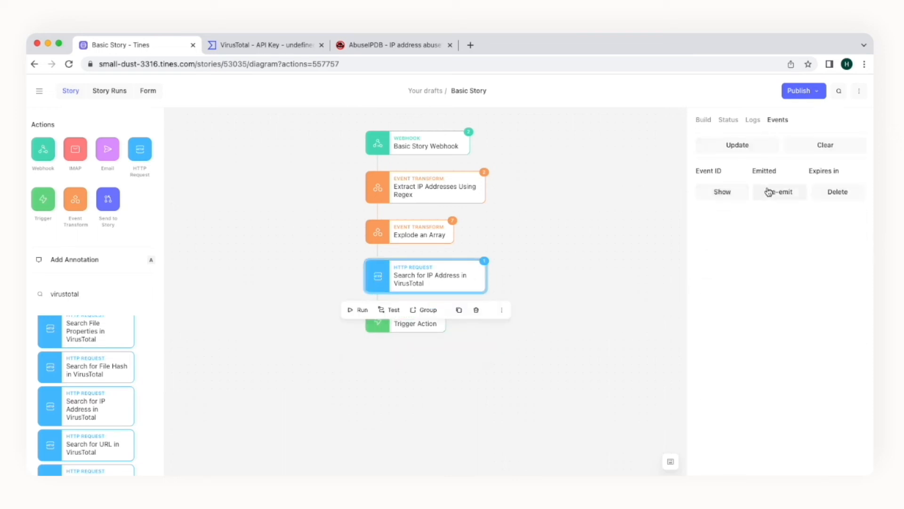
click(767, 192)
click(449, 299)
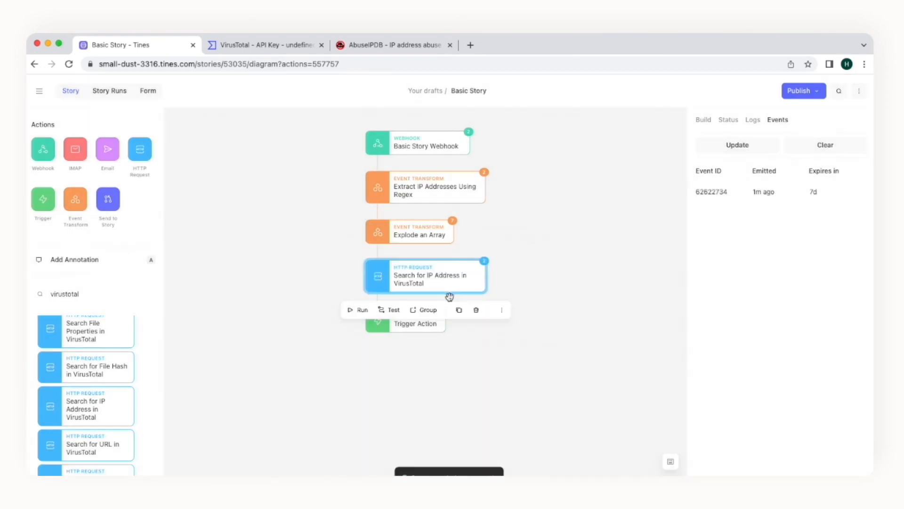
click(432, 324)
mouse_move(709, 201)
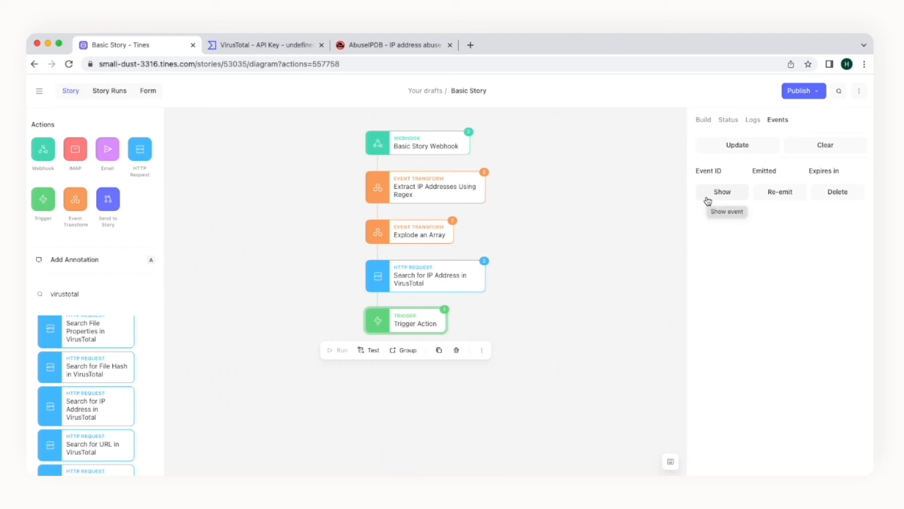
Step: Add an Email Action below the Trigger Action and replace its body text with 'IP'
drag(108, 149, 378, 361)
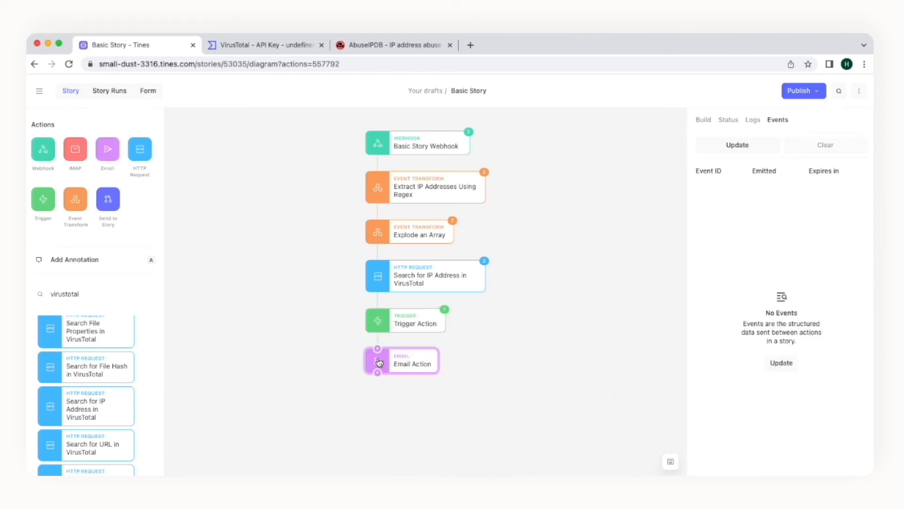
click(702, 121)
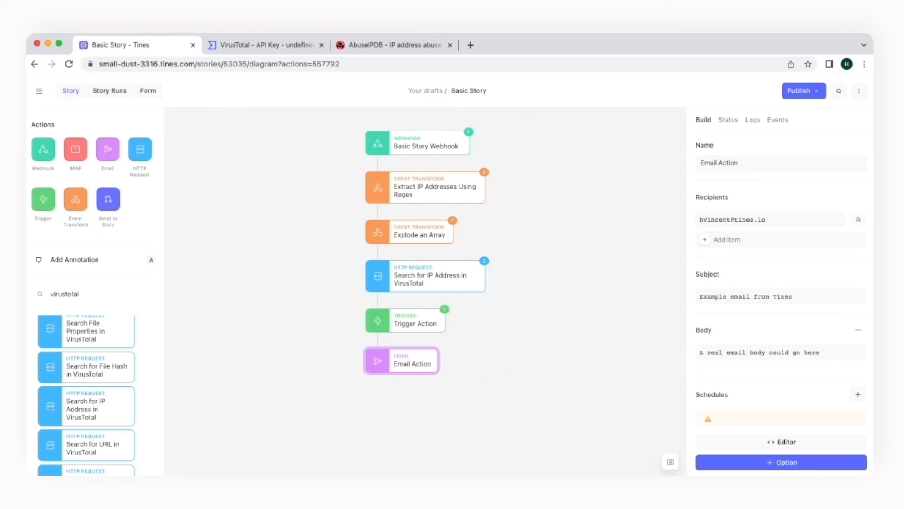
drag(845, 357, 699, 351)
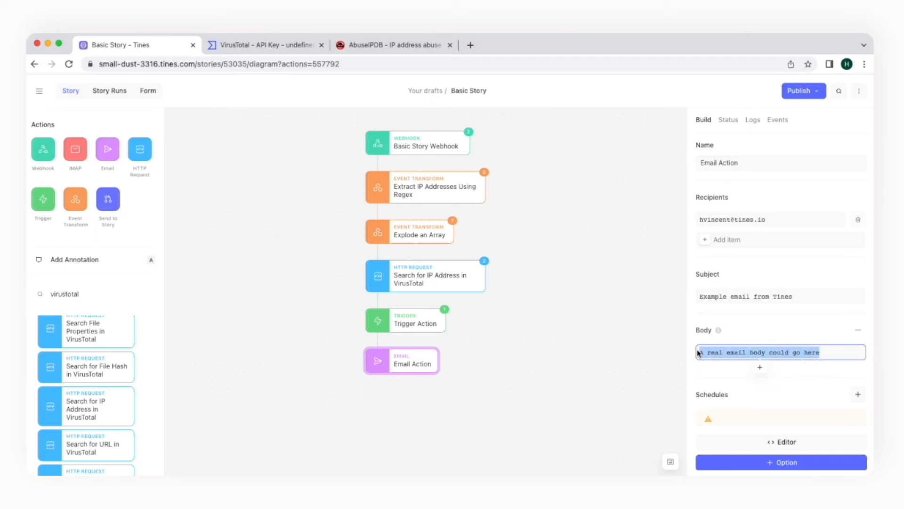
key(BackSpace)
text(IP:)
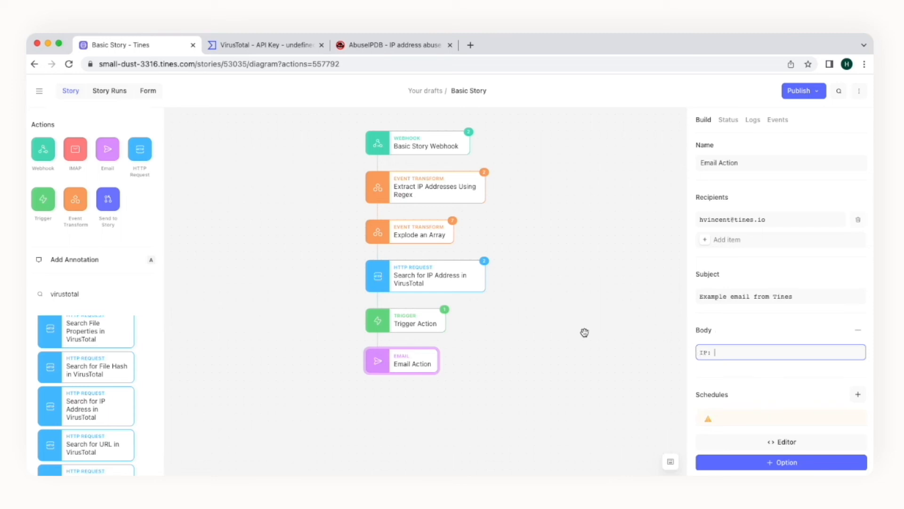
click(426, 323)
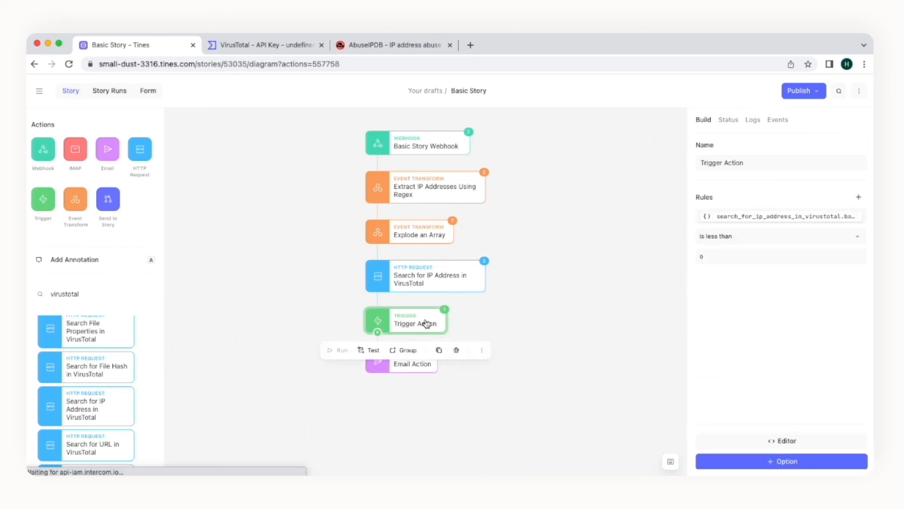
Step: Copy the explode_an_array individual_record path from the Trigger Action's event payload
click(781, 121)
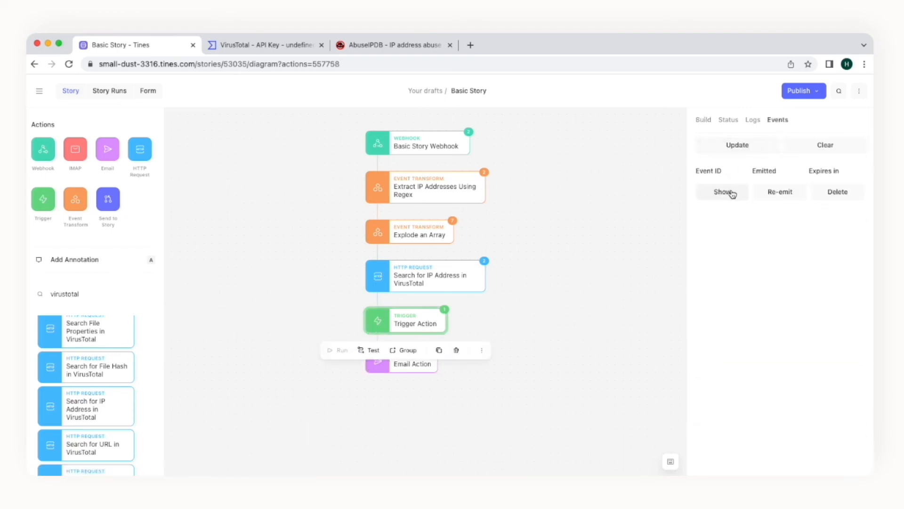
click(723, 192)
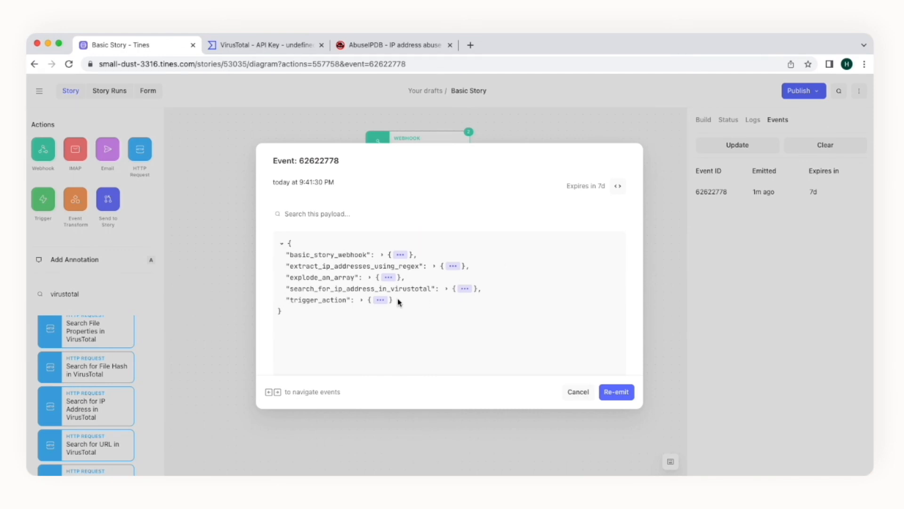
click(381, 300)
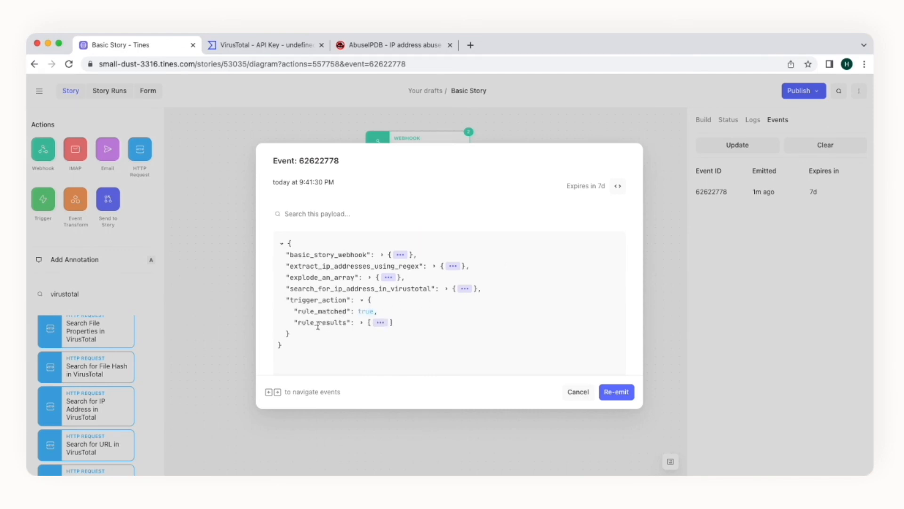
click(390, 277)
double_click(325, 321)
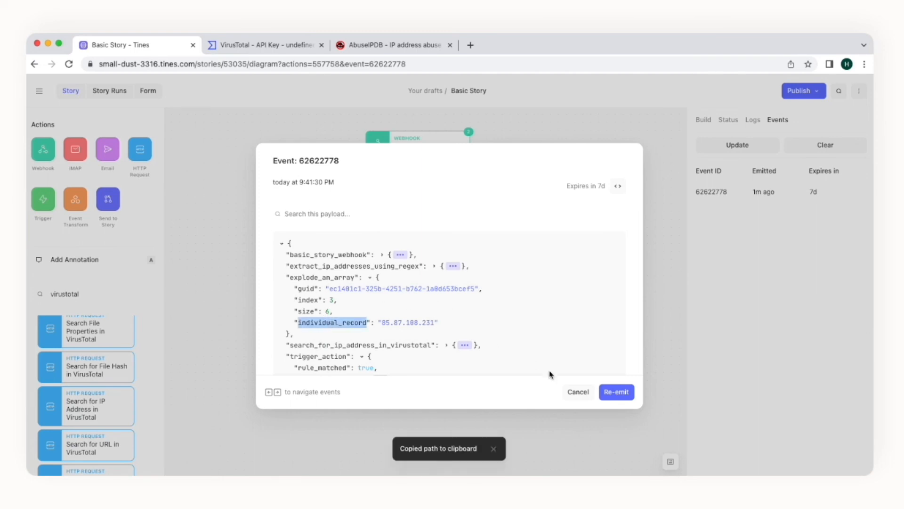
Step: Paste the individual_record path after IP: in the Email Action body, then add <br> and Reputation:
click(573, 391)
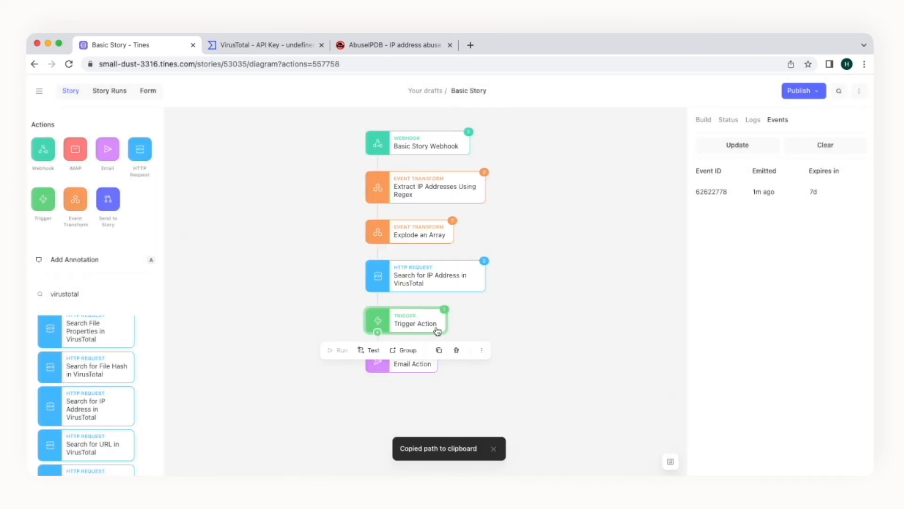
click(423, 367)
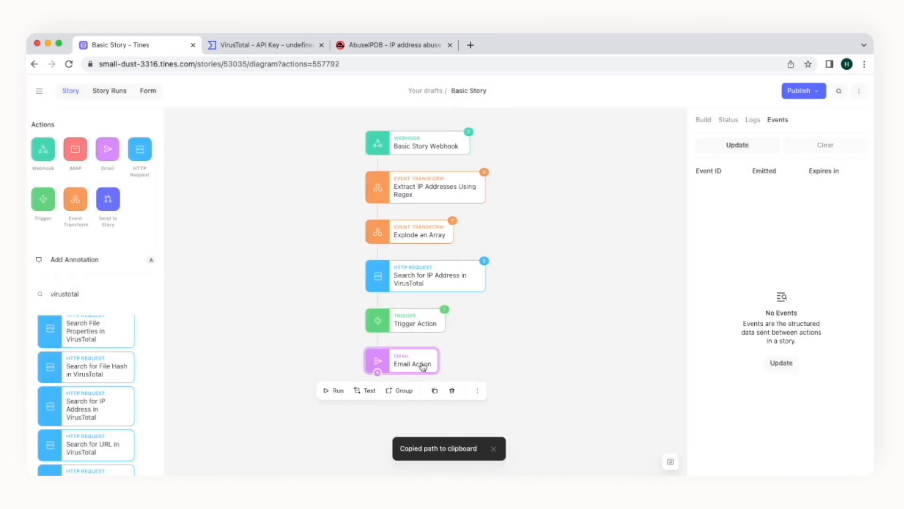
click(702, 120)
click(739, 352)
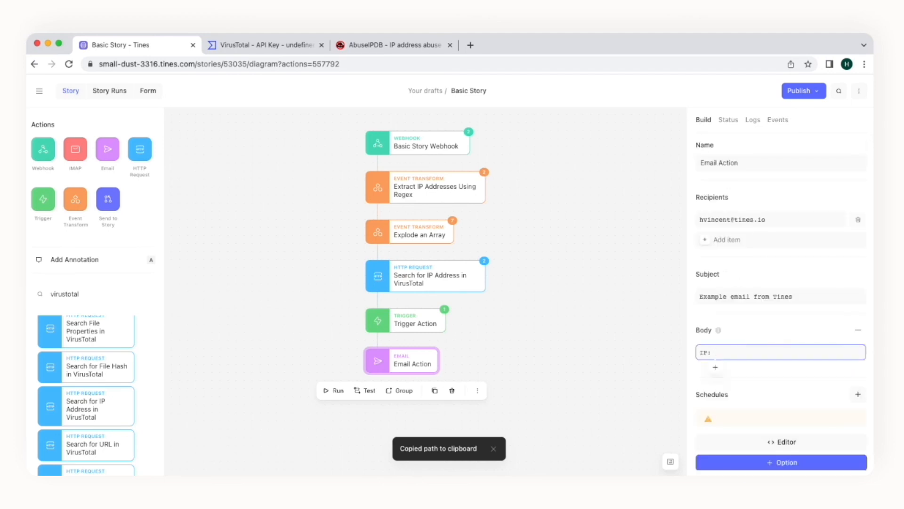
right_click(739, 352)
click(754, 429)
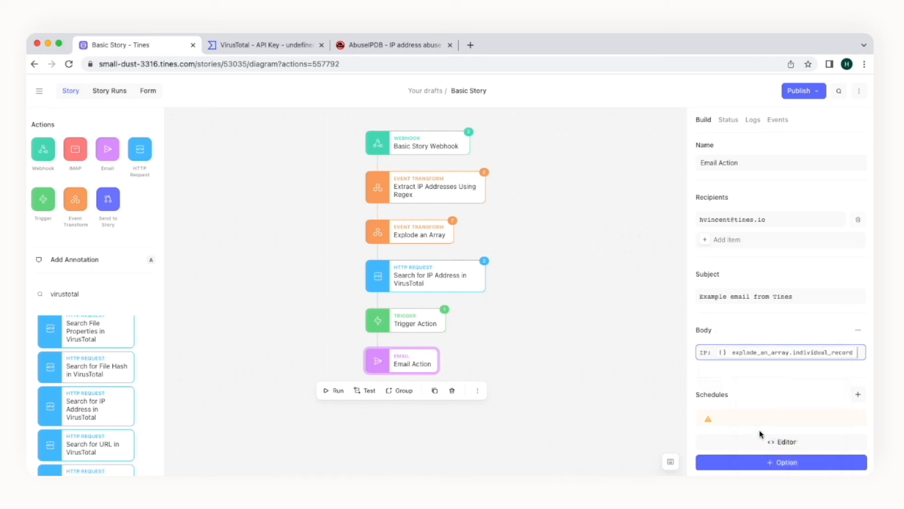
key(Return)
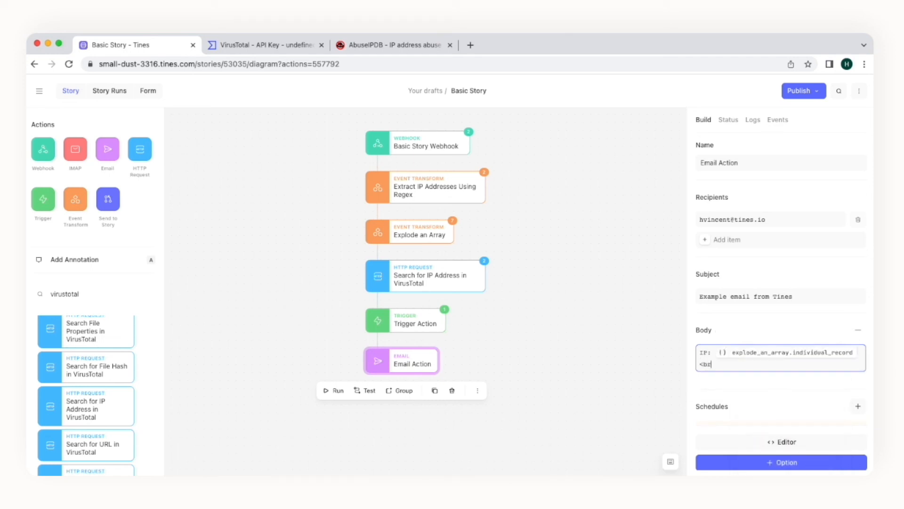
key(Return)
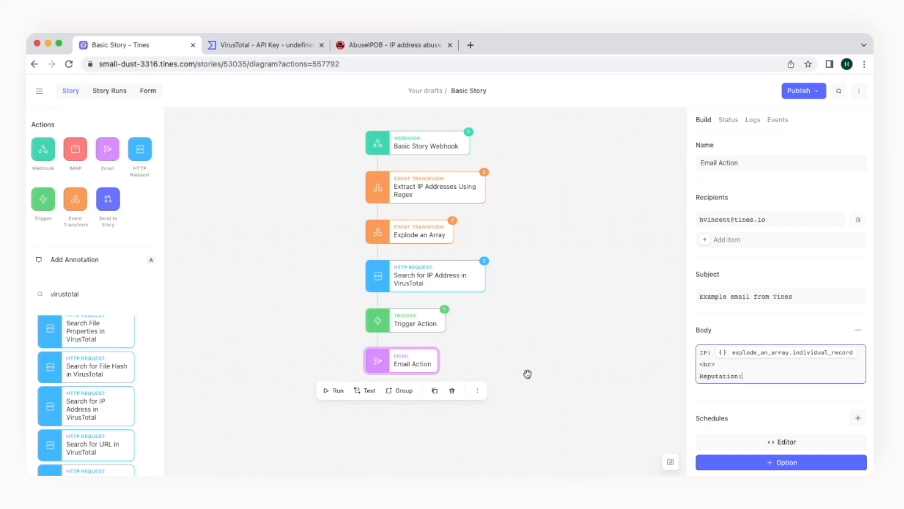
click(443, 326)
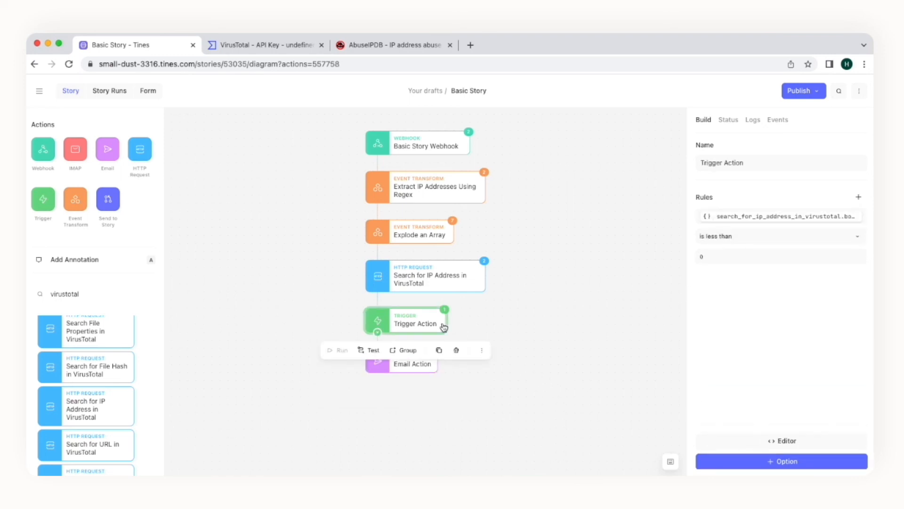
Step: Copy the reputation path from the VirusTotal body > data > attributes in the trigger's event
click(778, 119)
click(728, 193)
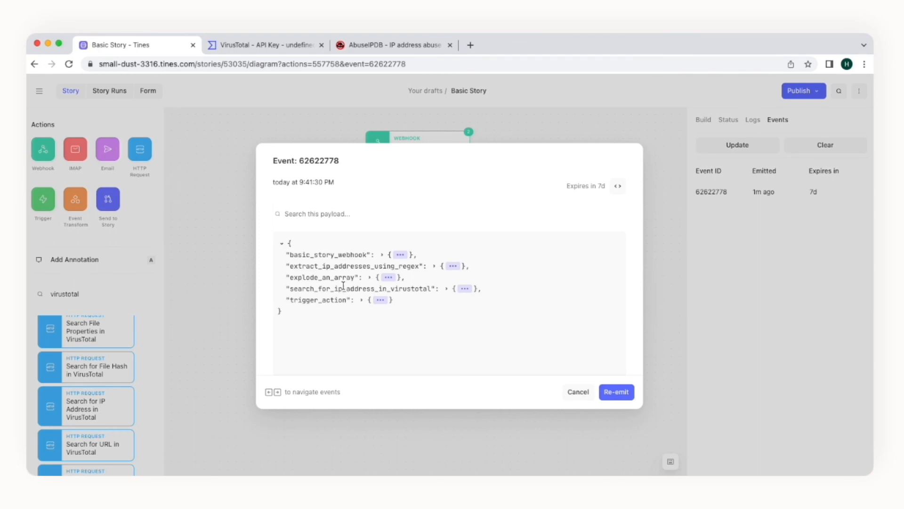
click(464, 289)
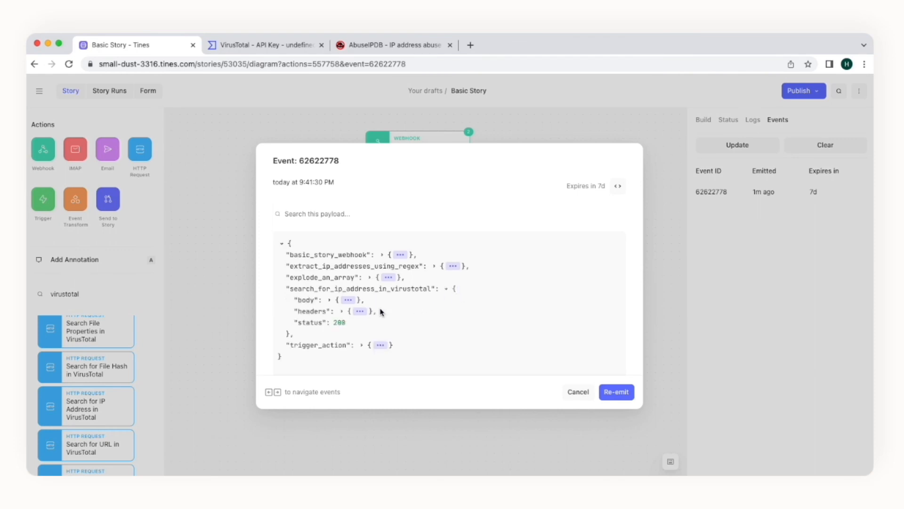
click(350, 301)
click(354, 312)
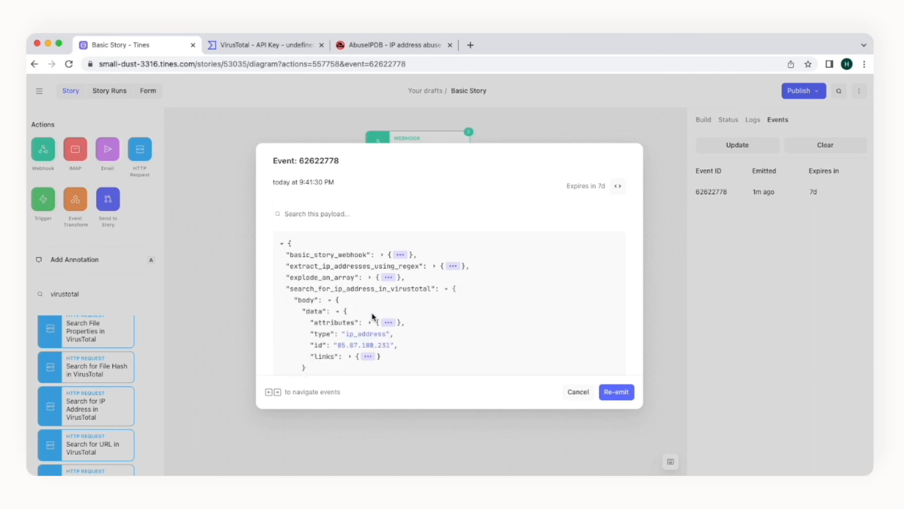
click(387, 323)
scroll(383, 325, down, 2)
scroll(384, 325, down, 1)
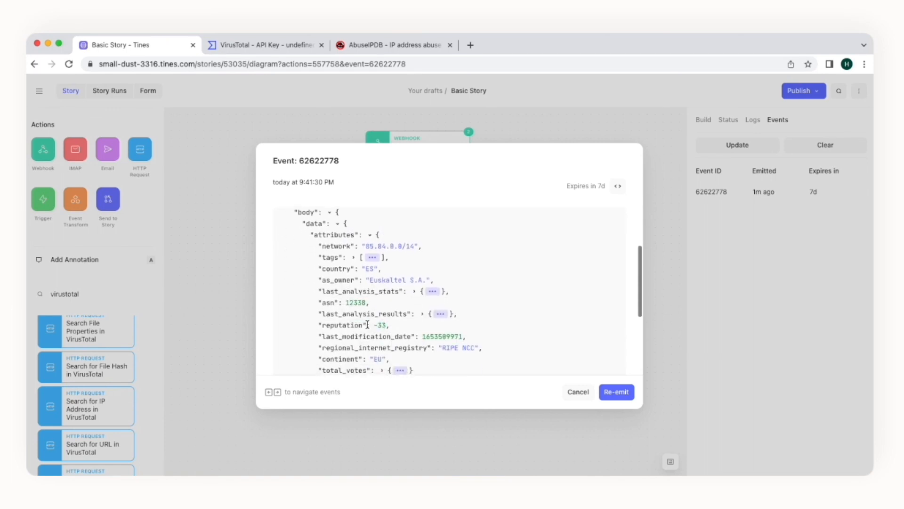
double_click(358, 325)
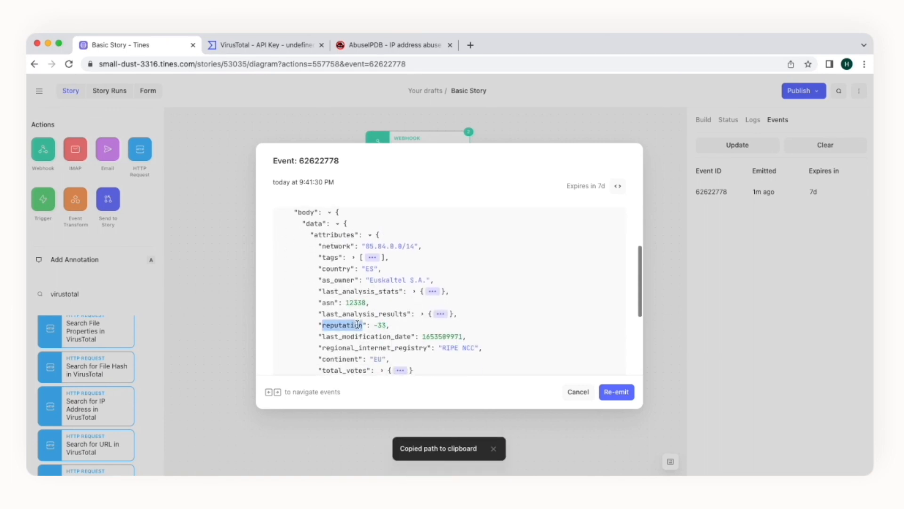
Step: Paste the search_for_ip_address_in_virustotal reputation path after Reputation: in the Email Action body
click(573, 397)
click(422, 364)
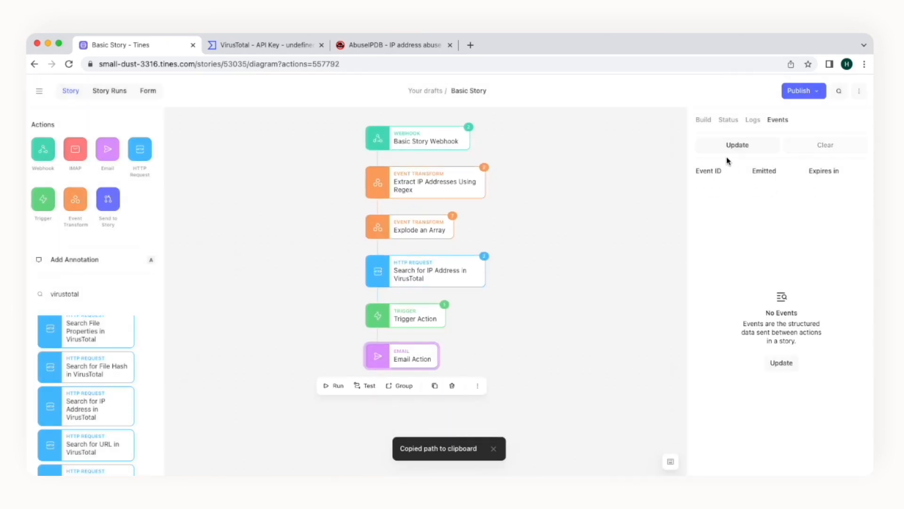
click(706, 122)
click(757, 376)
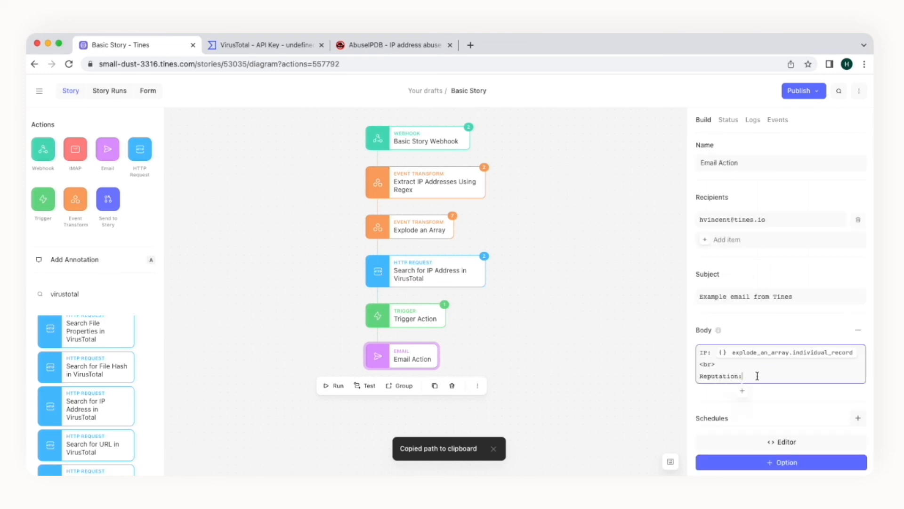
right_click(757, 375)
click(780, 453)
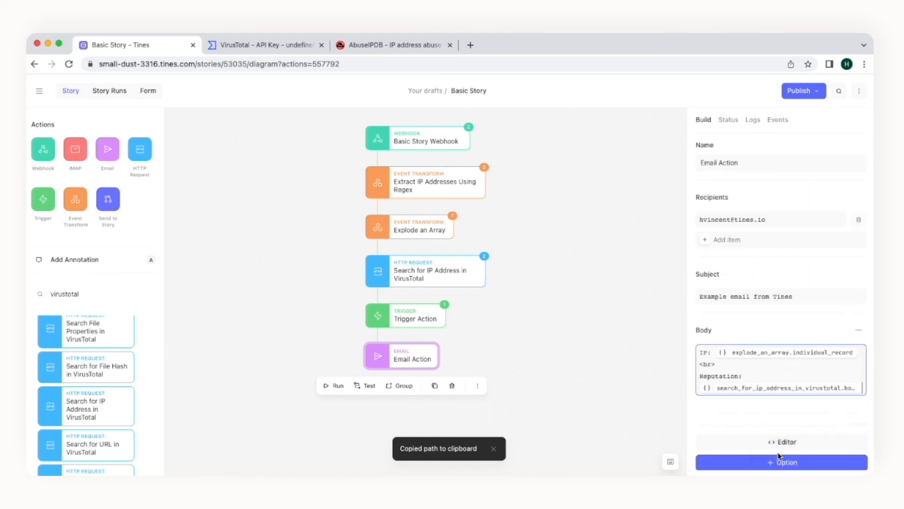
click(434, 323)
click(778, 119)
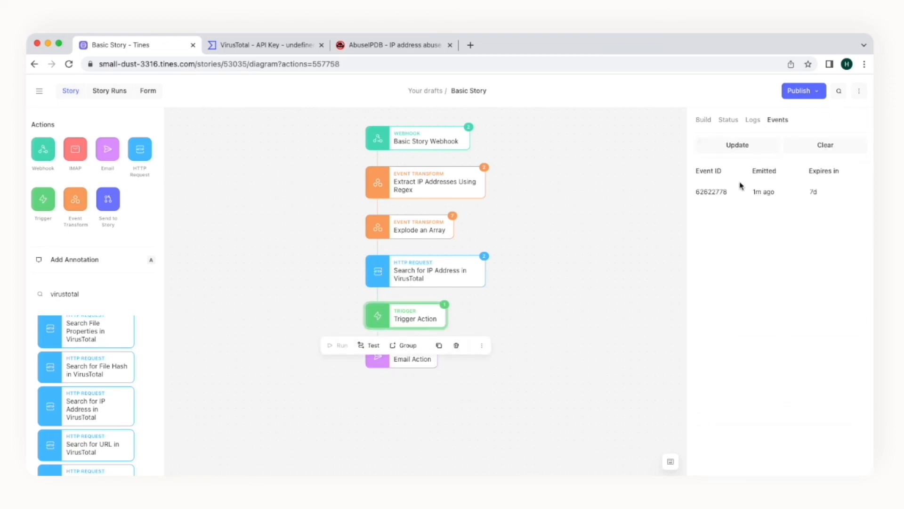
Step: Re-emit the Trigger Action's event and confirm the Email Action's new email_action event succeeded
click(760, 191)
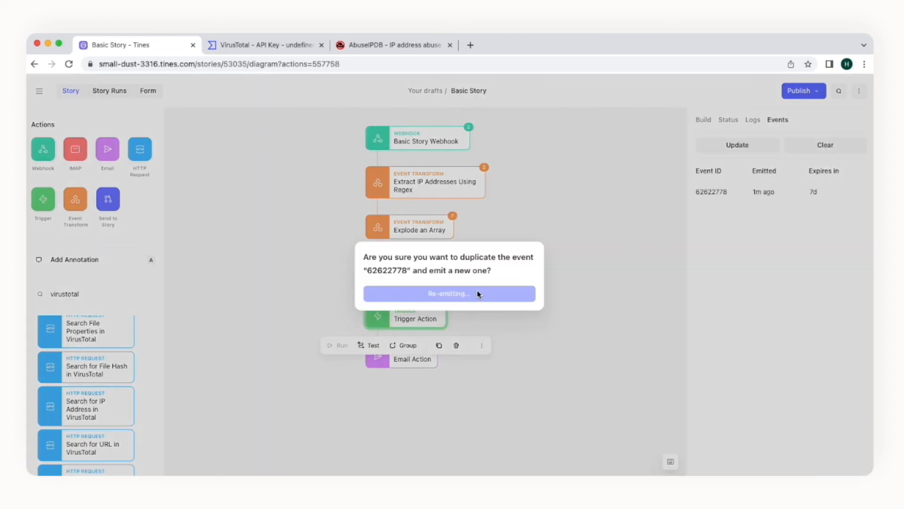
click(477, 291)
click(428, 363)
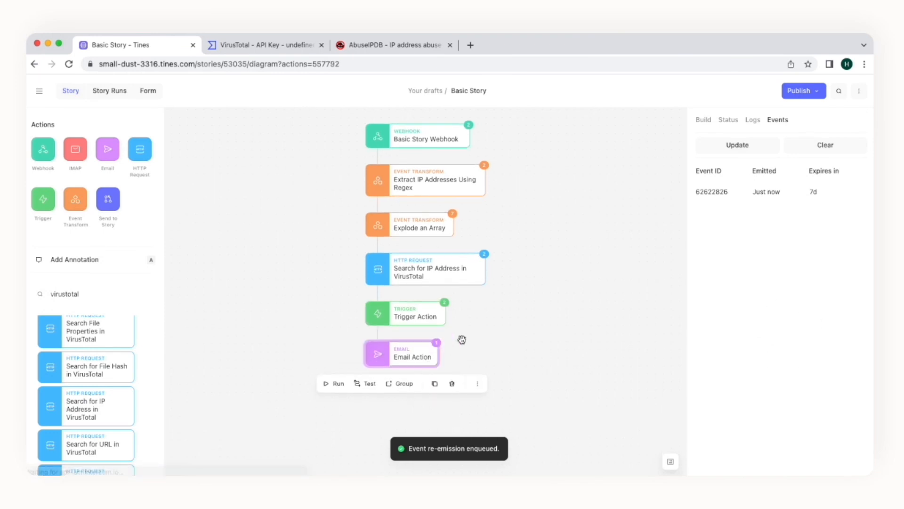
click(707, 194)
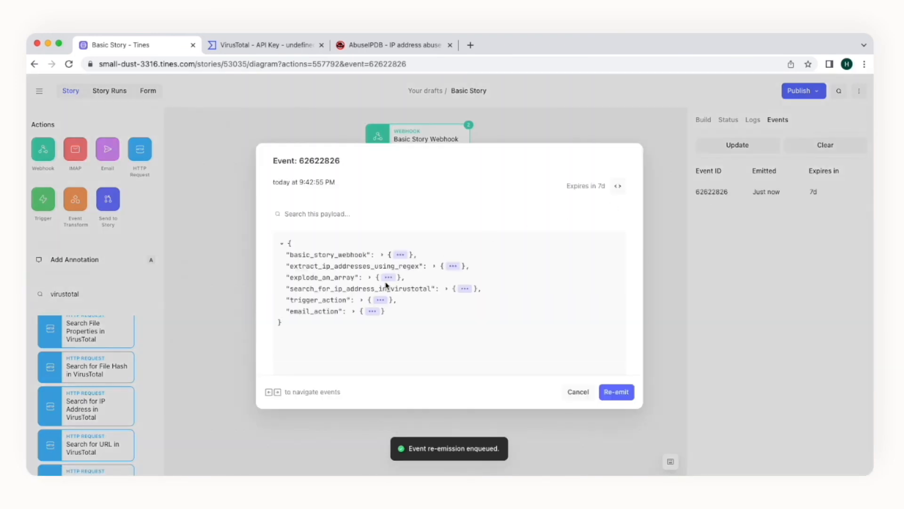
click(370, 311)
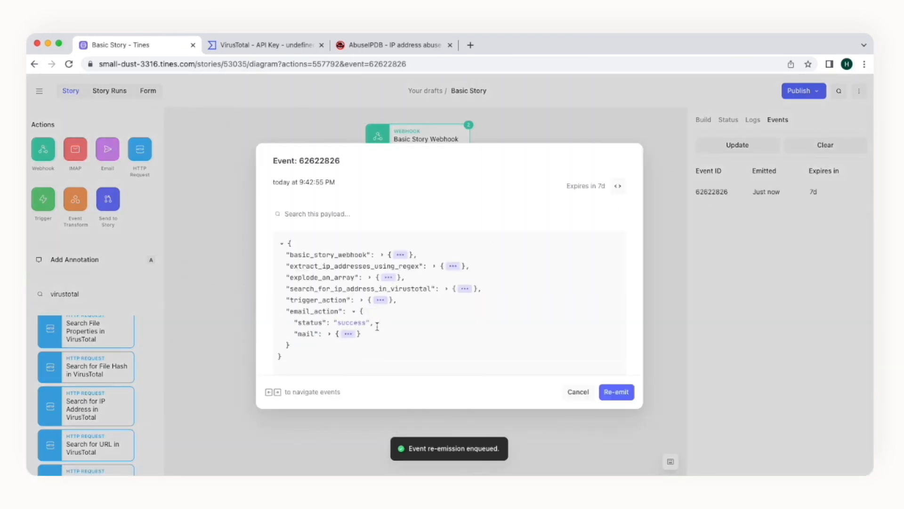
click(580, 394)
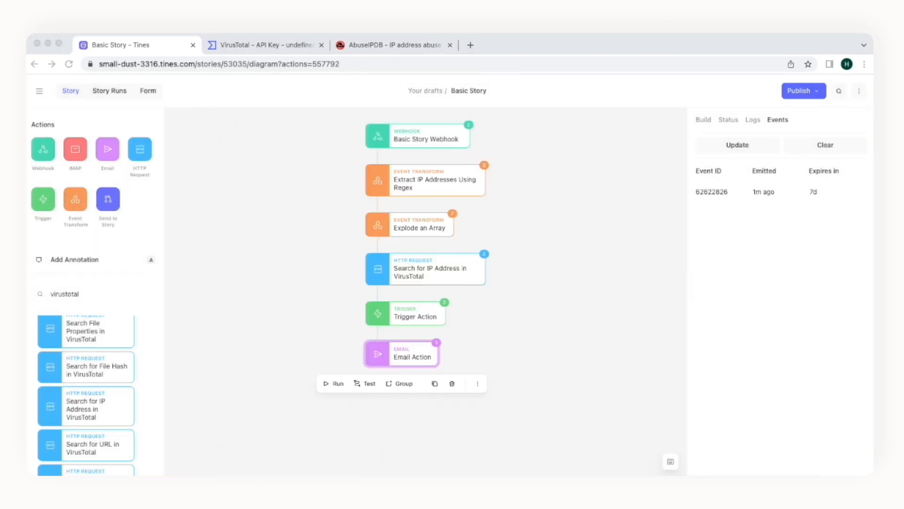
drag(27, 75, 434, 79)
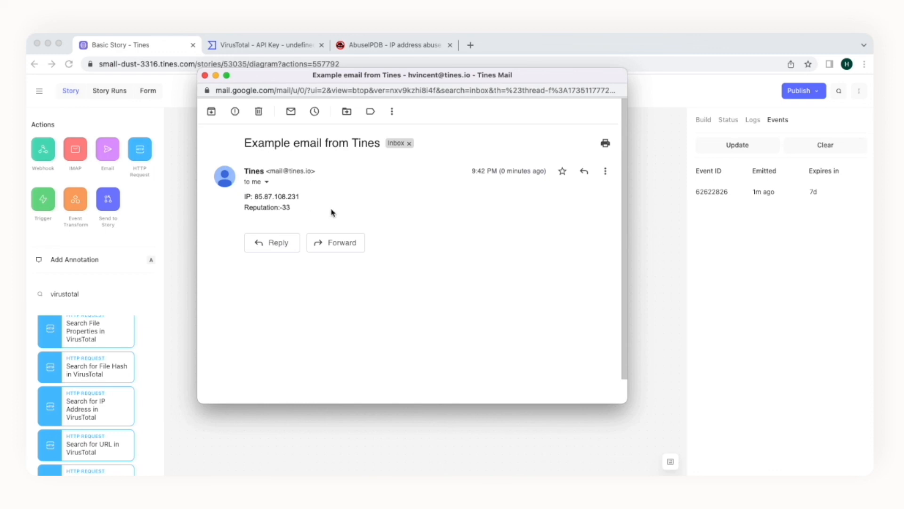
Step: Close the email showing IP 85.87.108.231 and Reputation -33, returning to the story settings
click(205, 76)
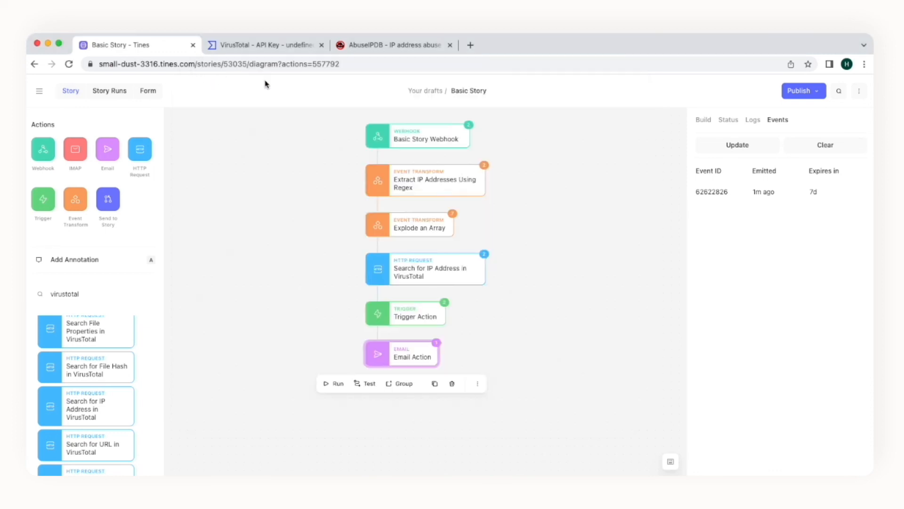
click(508, 141)
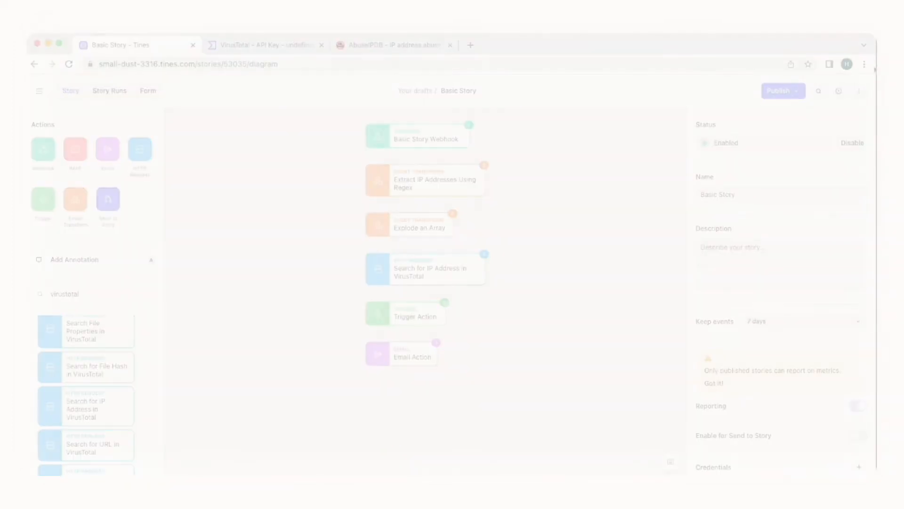